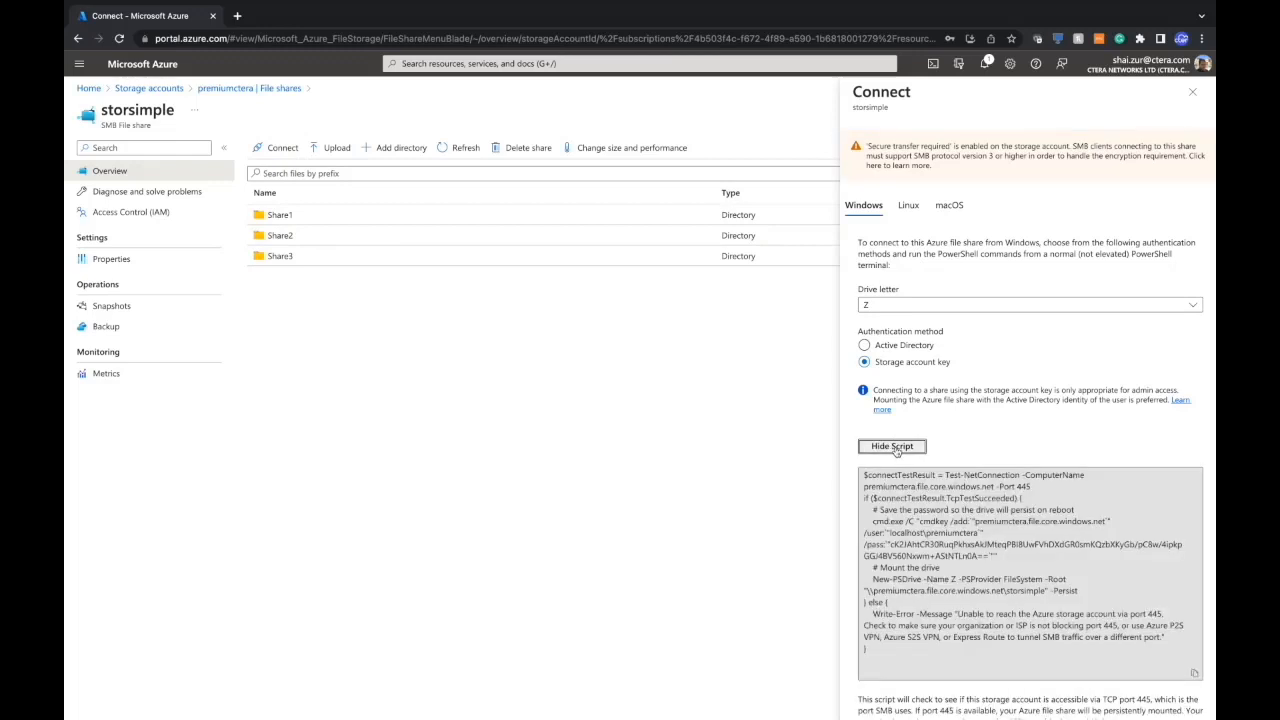
Copy the Windows connection script containing the storage account key and paste it into the mapdrive file in Notepad
click(1194, 673)
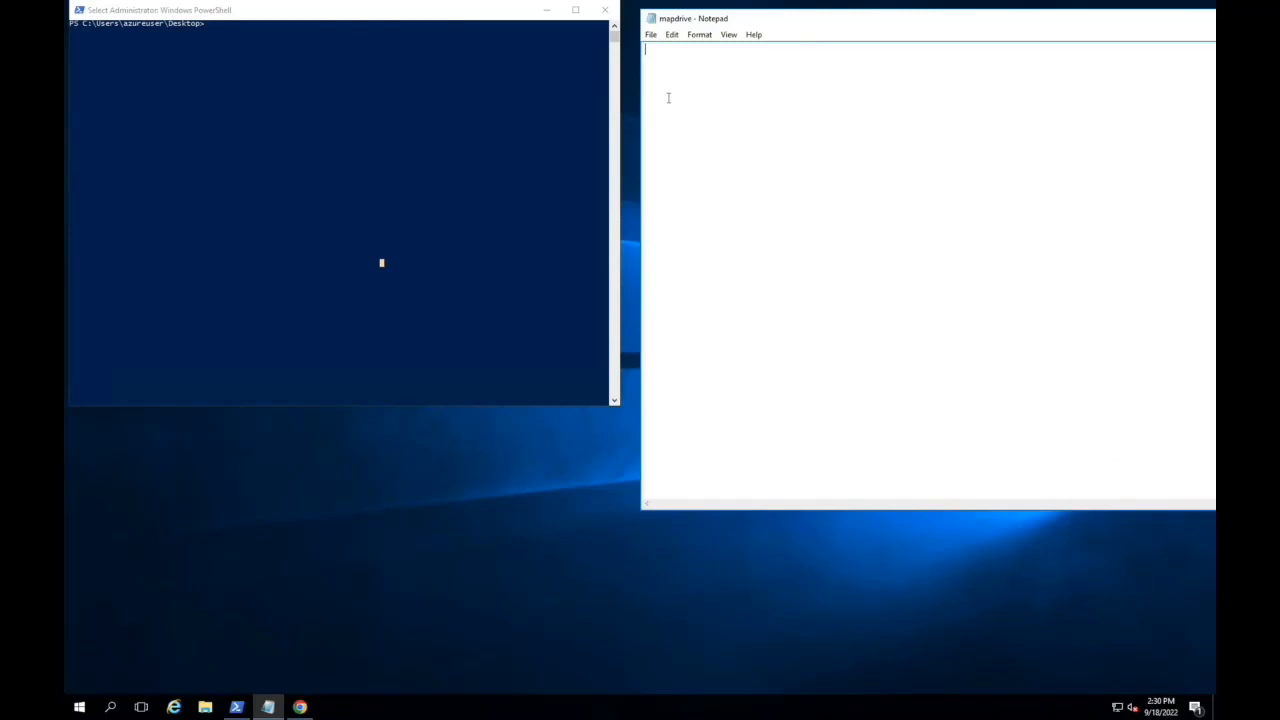
key(ctrl+v)
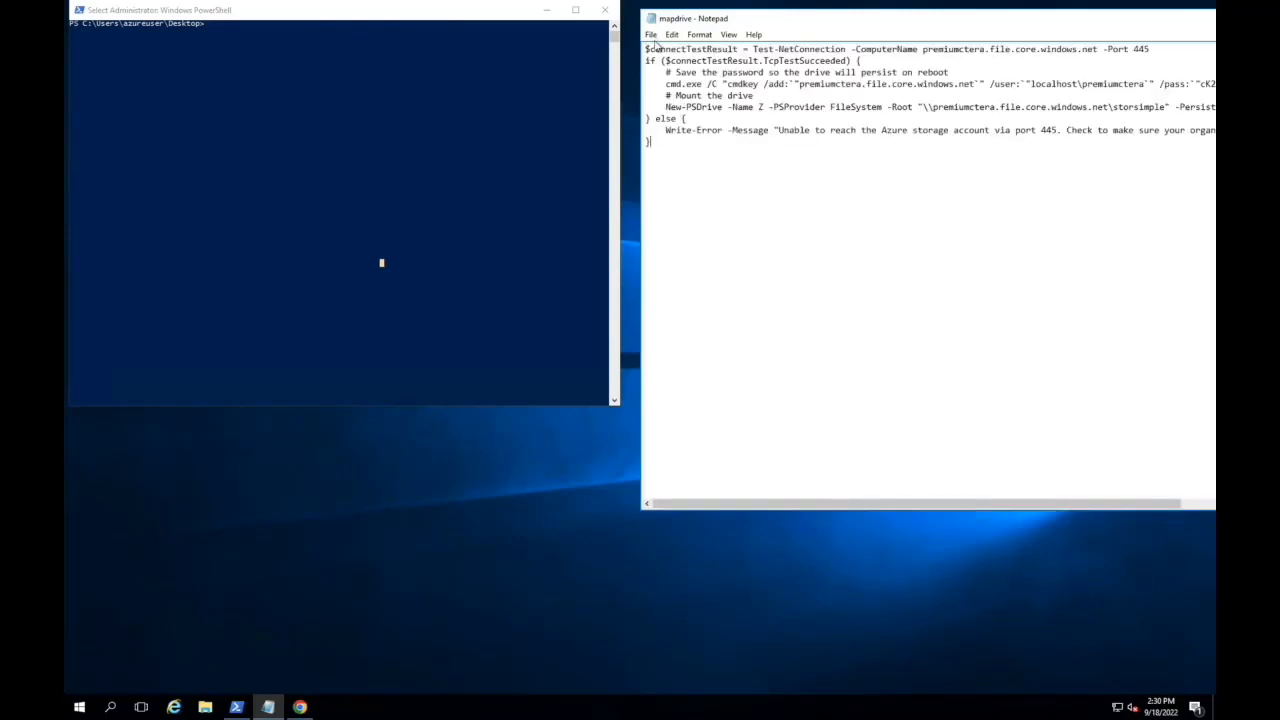
Save the script on the Desktop as mapdrive.ps1 with the All Files type, replacing the existing file
click(651, 35)
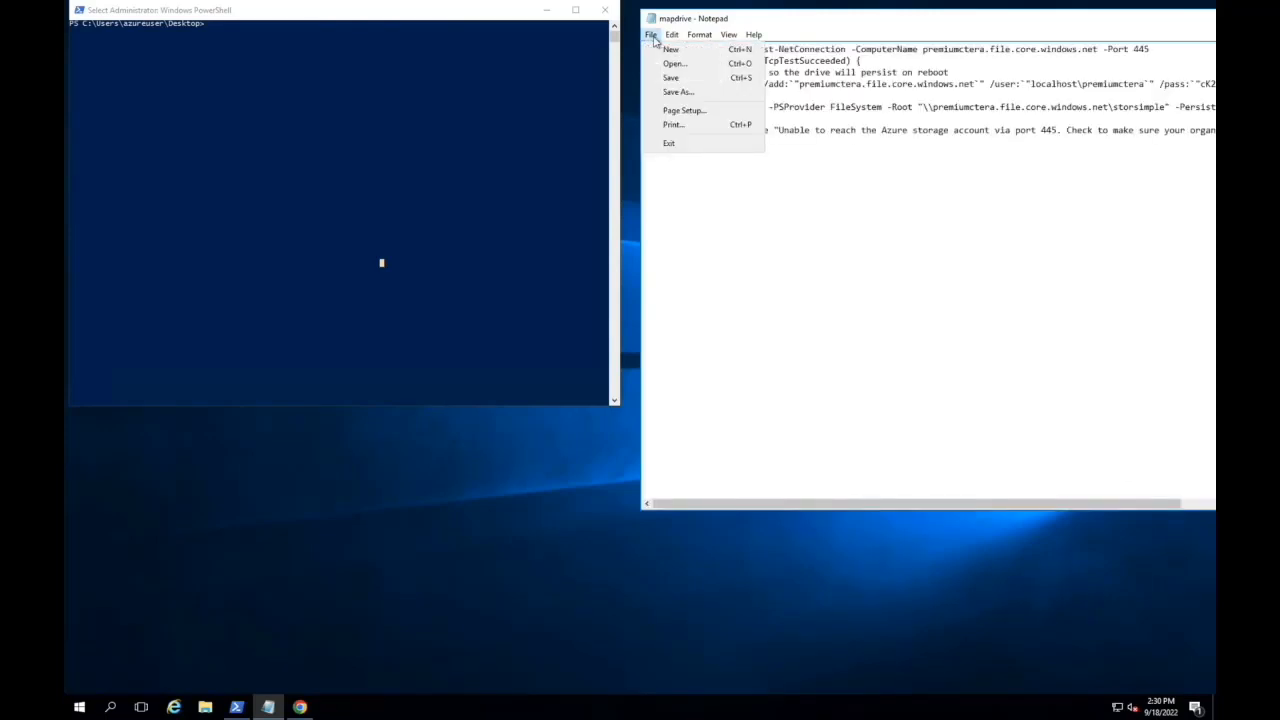
click(675, 92)
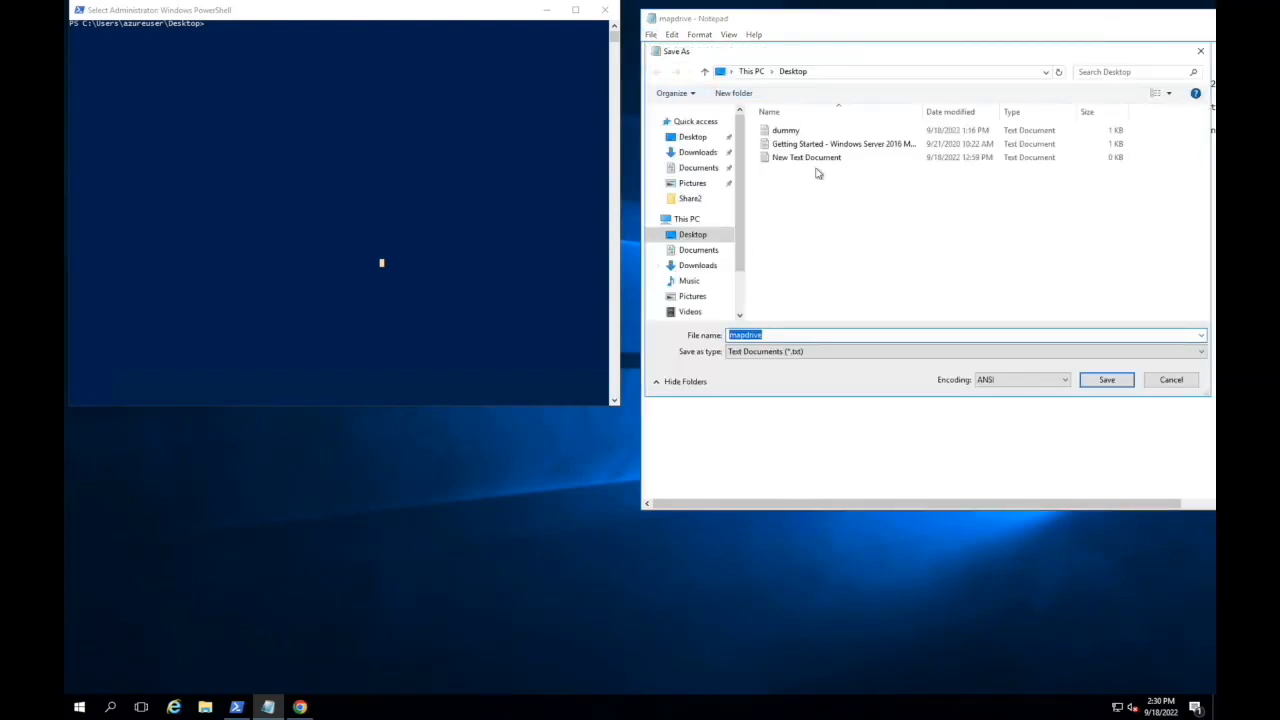
click(820, 351)
click(786, 377)
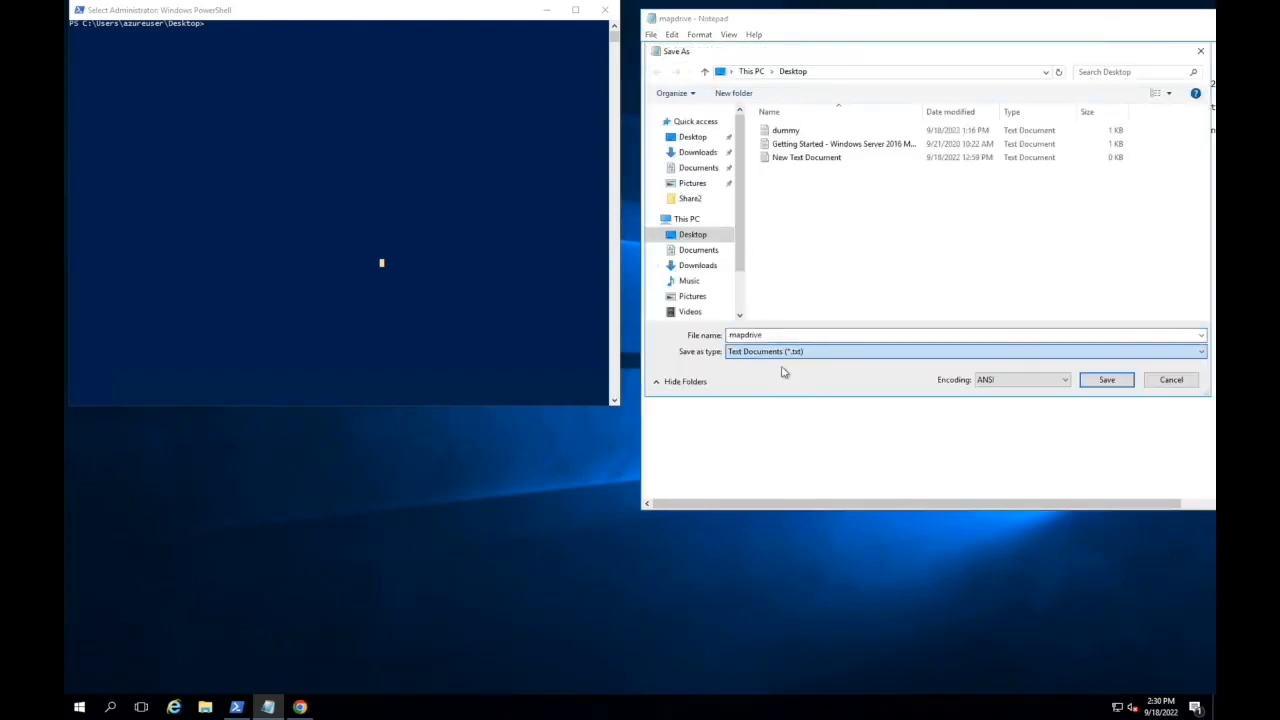
click(785, 336)
click(785, 336)
click(810, 336)
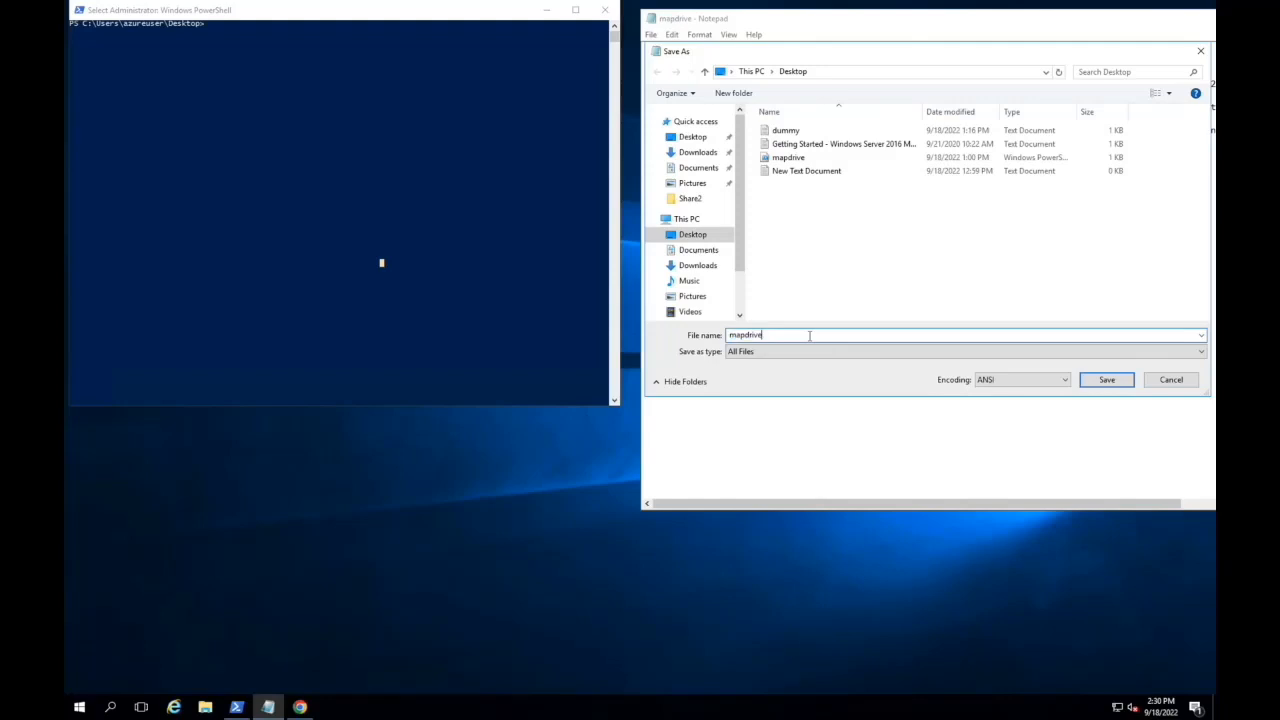
text(.p)
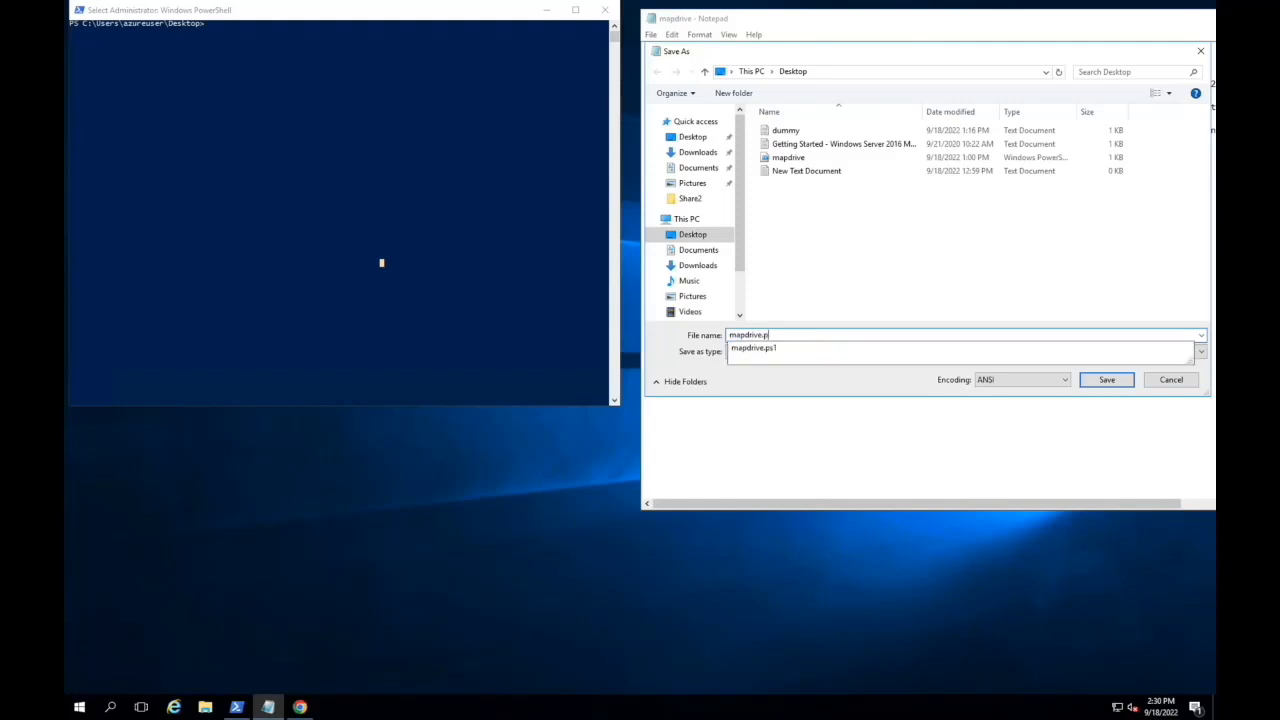
key(BackSpace)
key(BackSpace)
text(ps1)
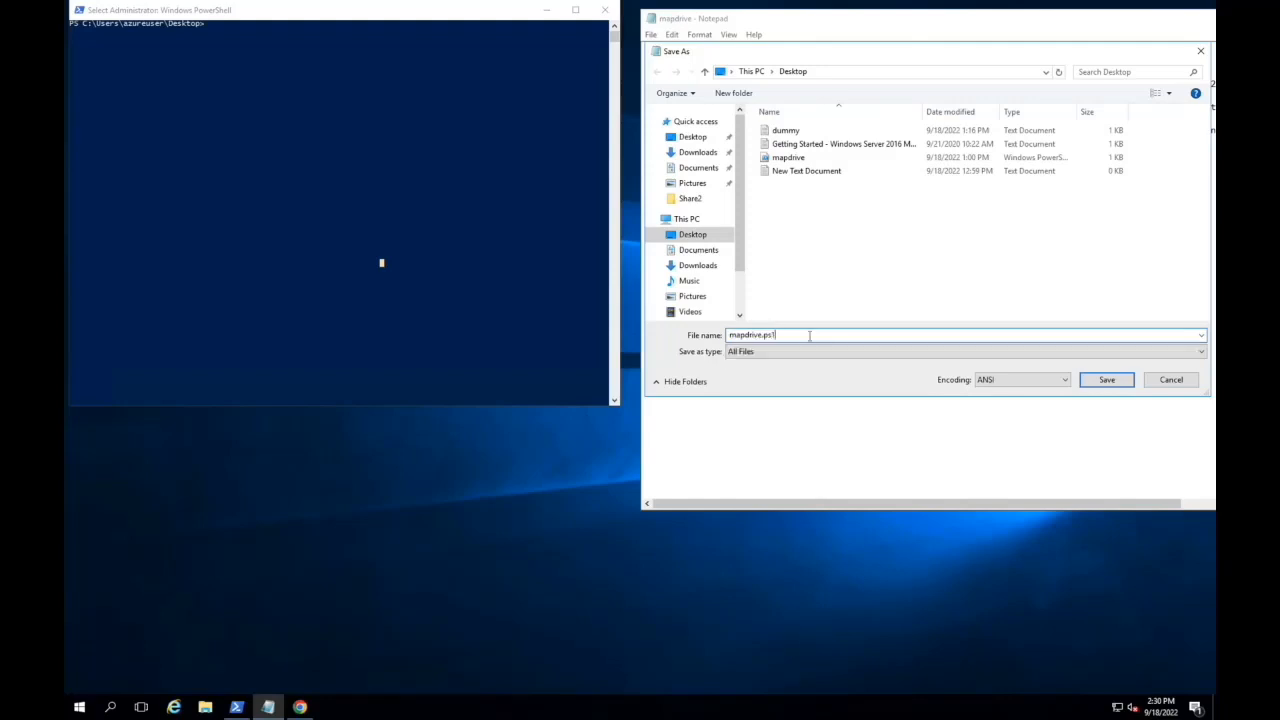
click(1106, 380)
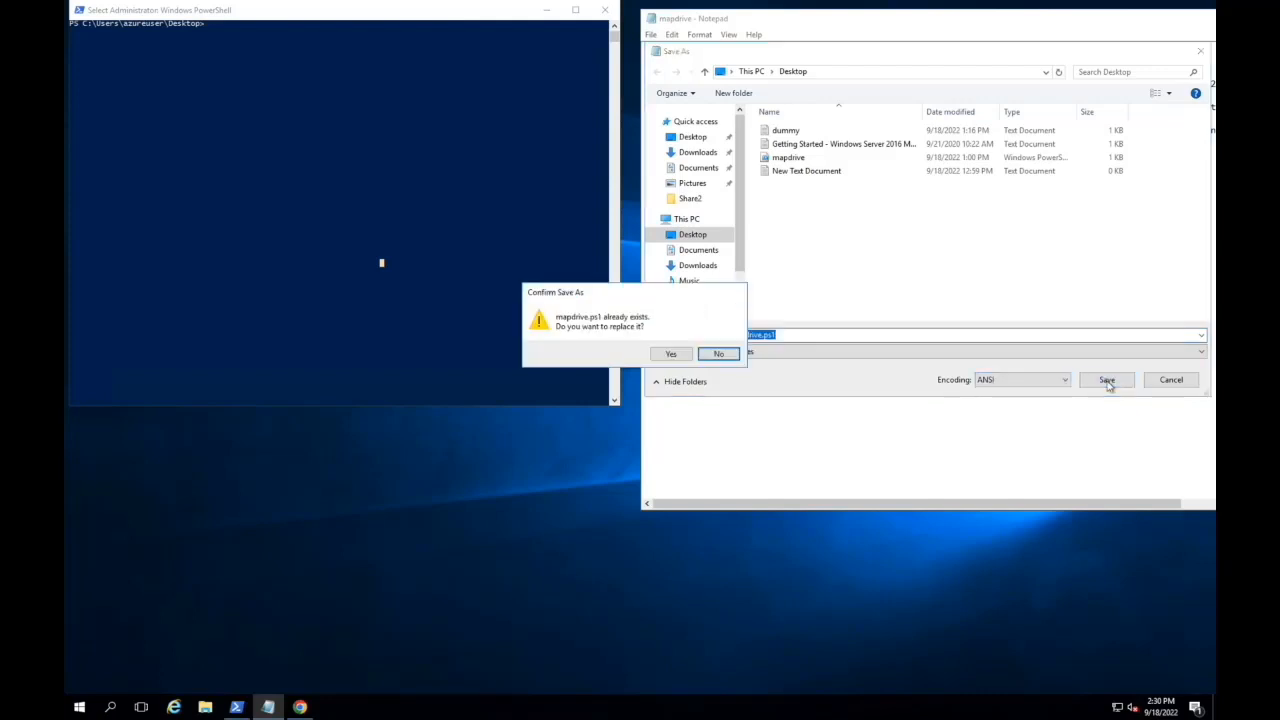
click(670, 354)
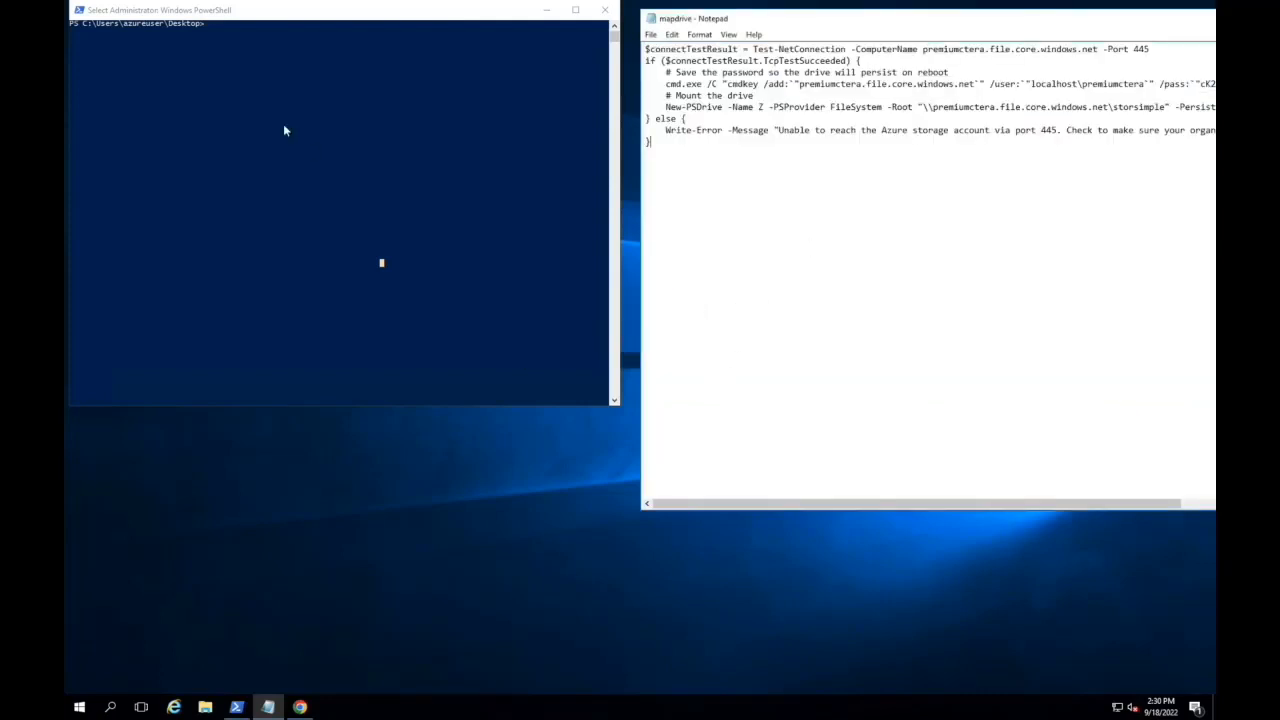
Run mapdrive.ps1 in PowerShell to mount the storsimple file share as drive Z, and minimize the PowerShell window
click(237, 92)
key(Return)
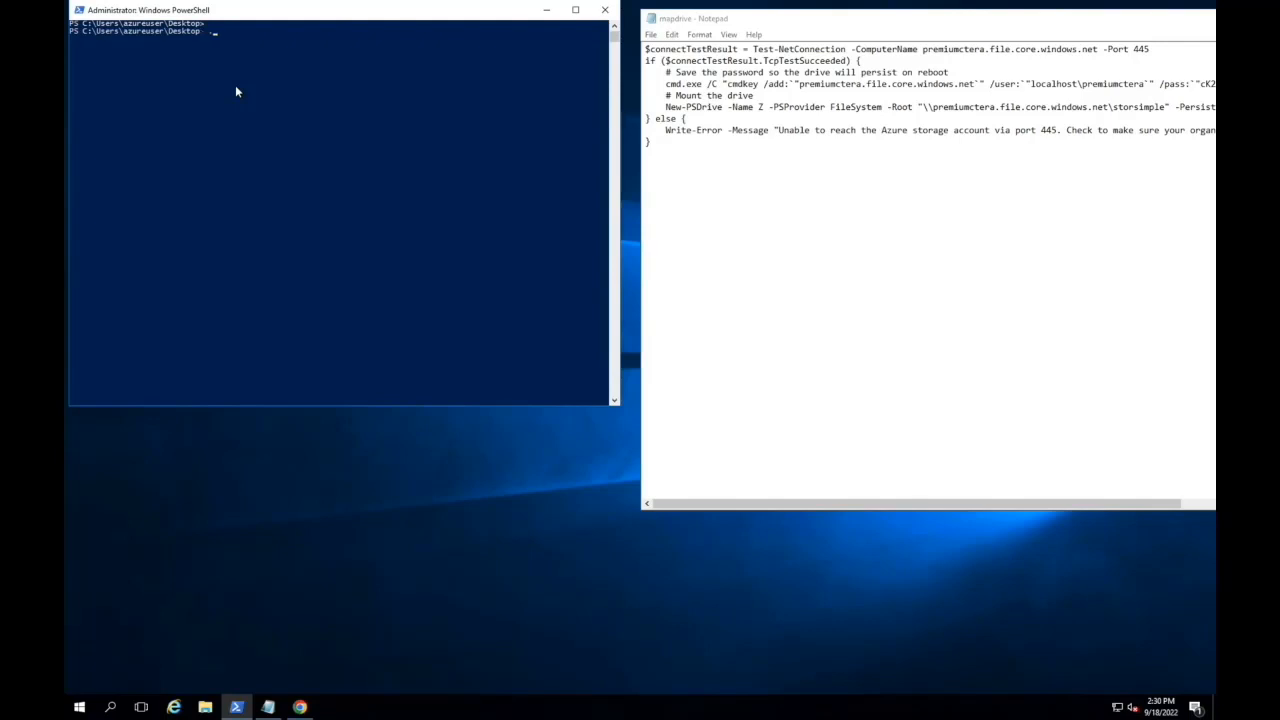
text(./map)
key(Tab)
key(Return)
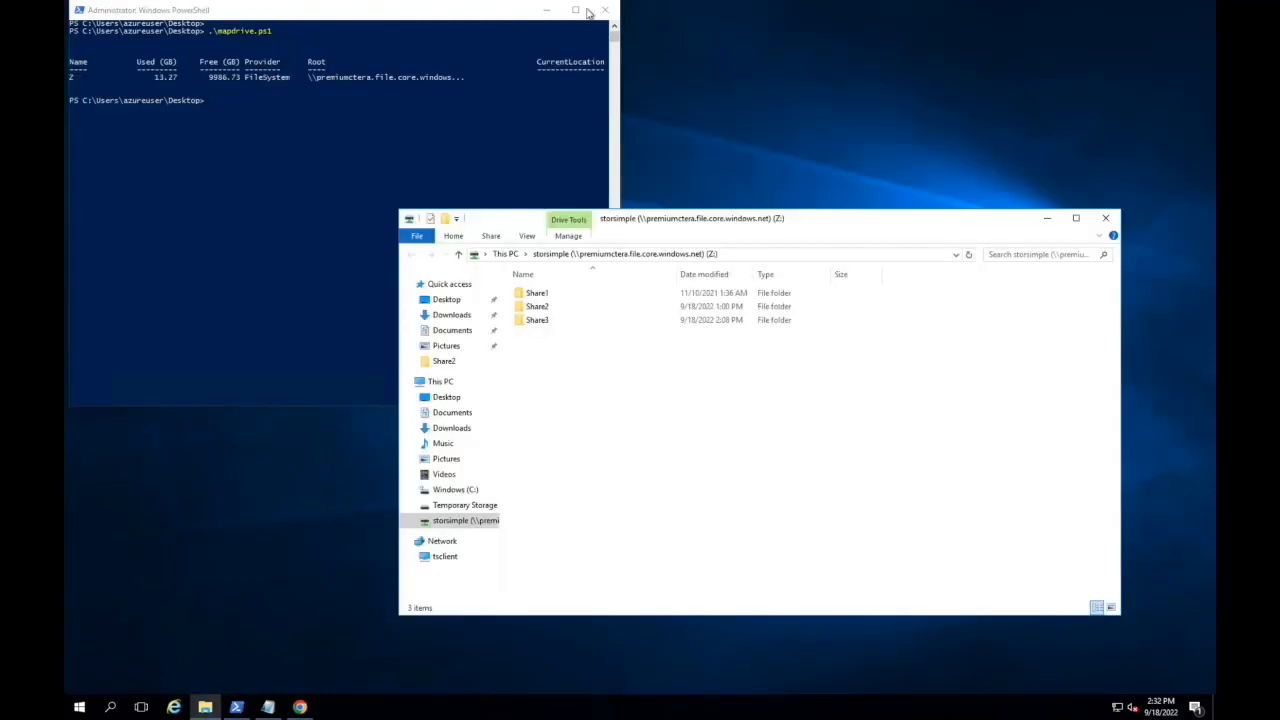
click(546, 10)
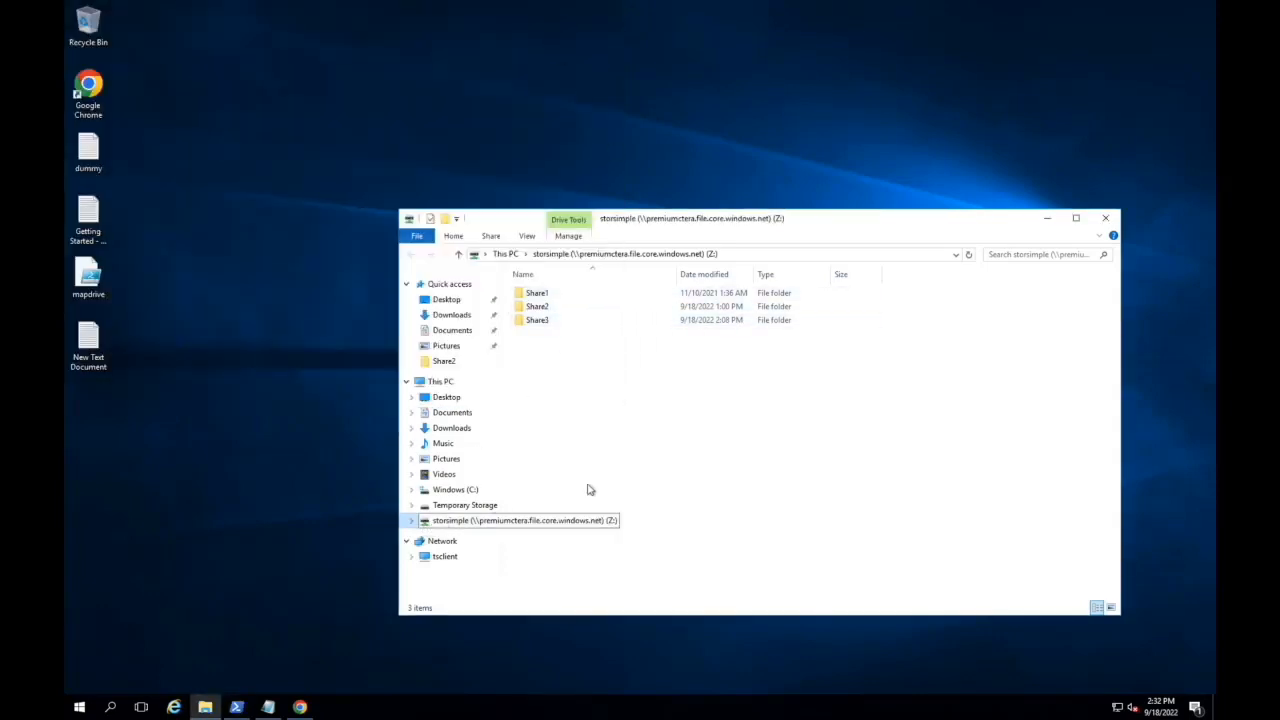
In the CTERA Edge Filer page in Chrome, start a new share for the folder cloud/users/service account/data
click(300, 707)
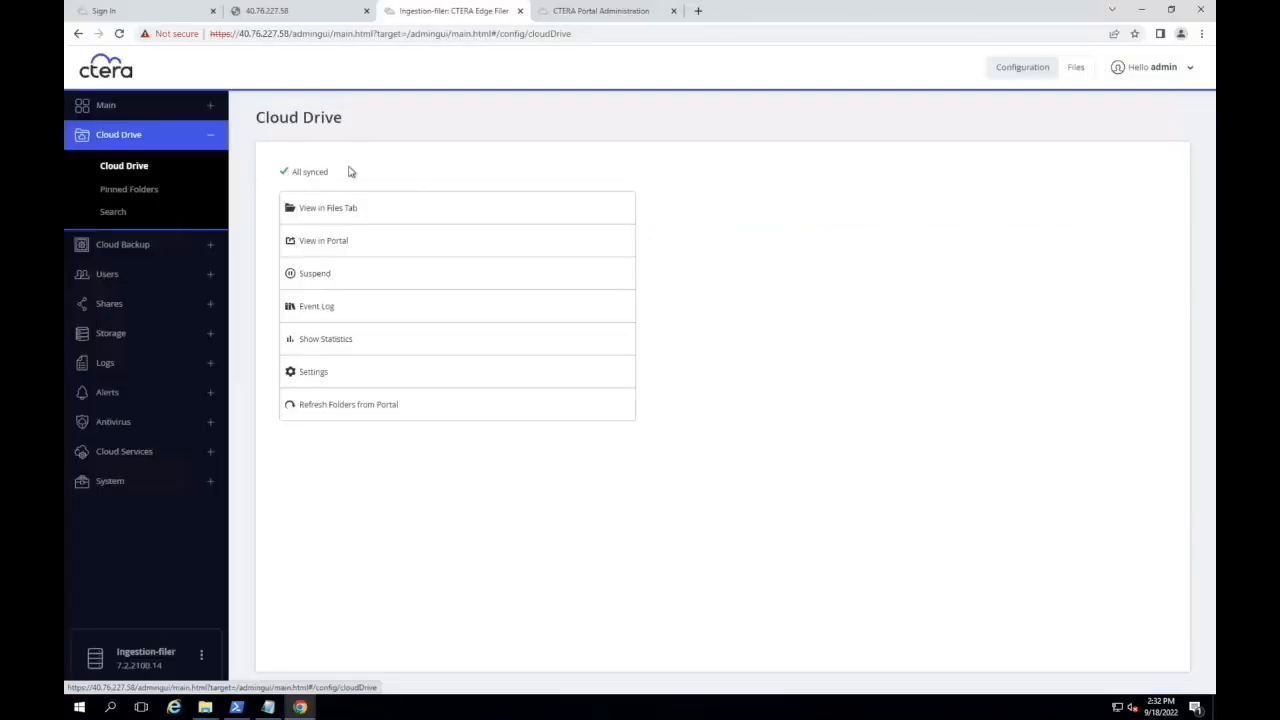
click(114, 305)
click(112, 257)
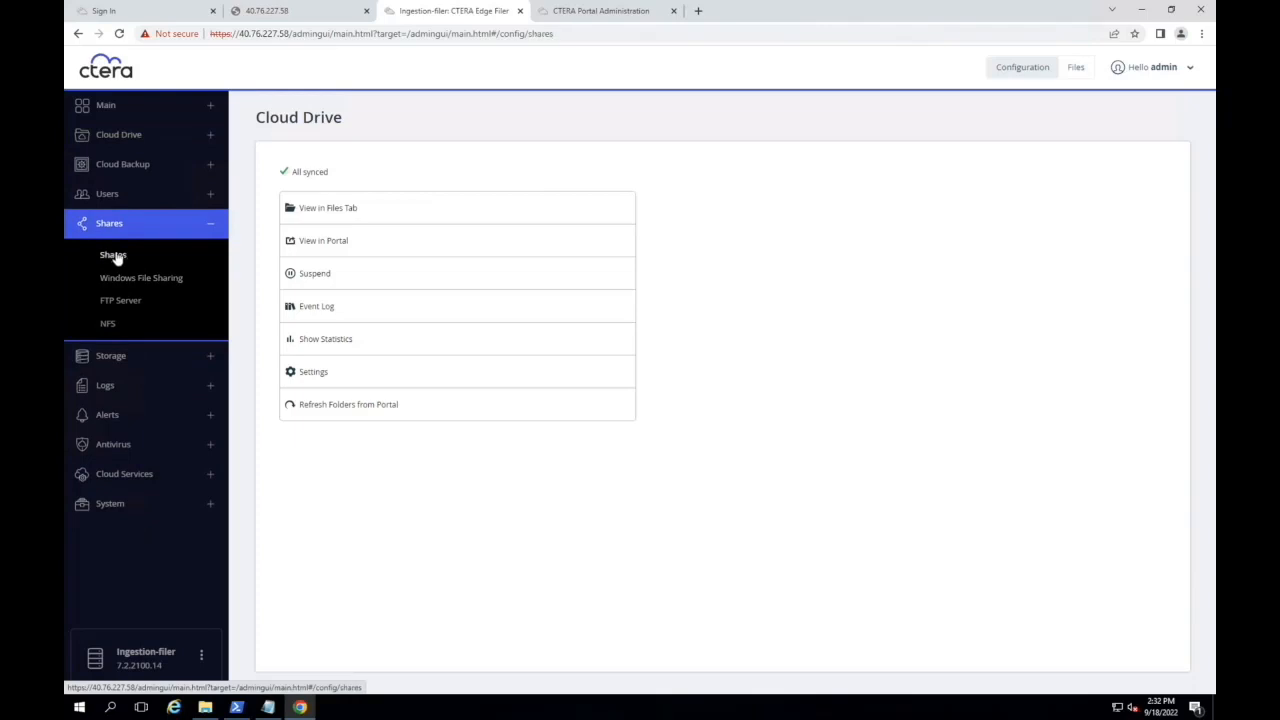
click(304, 170)
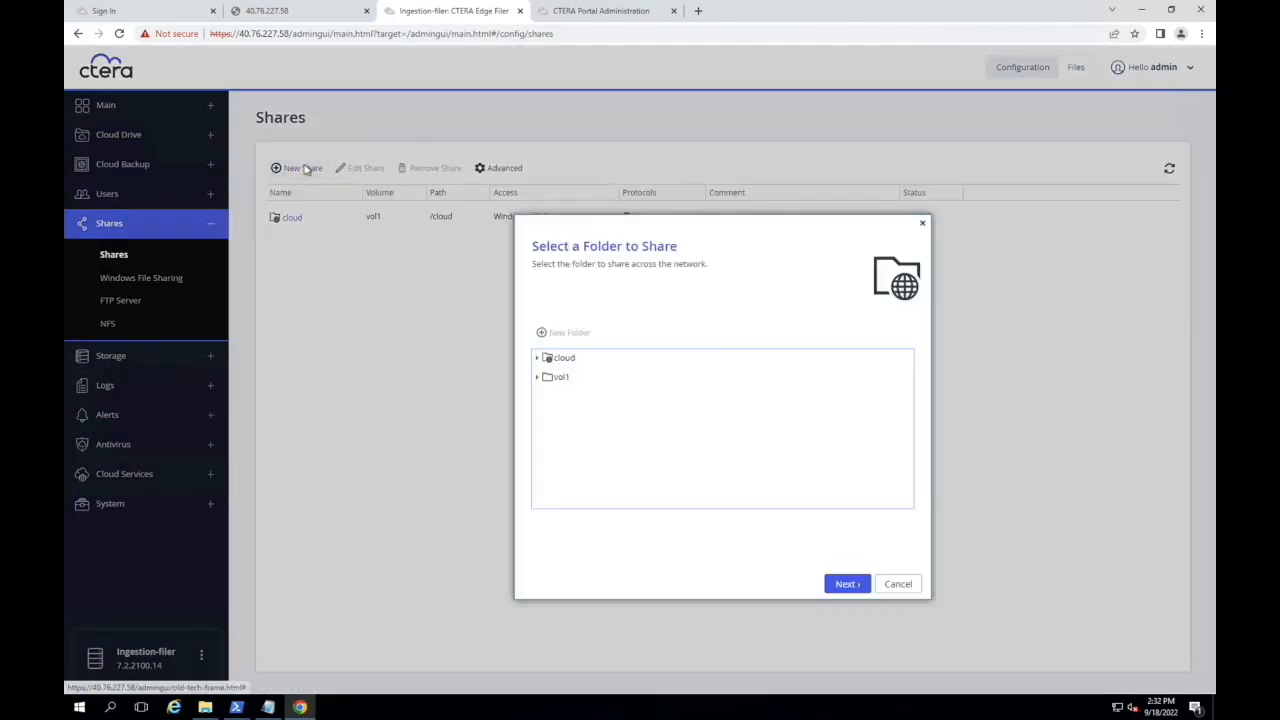
click(539, 358)
click(548, 376)
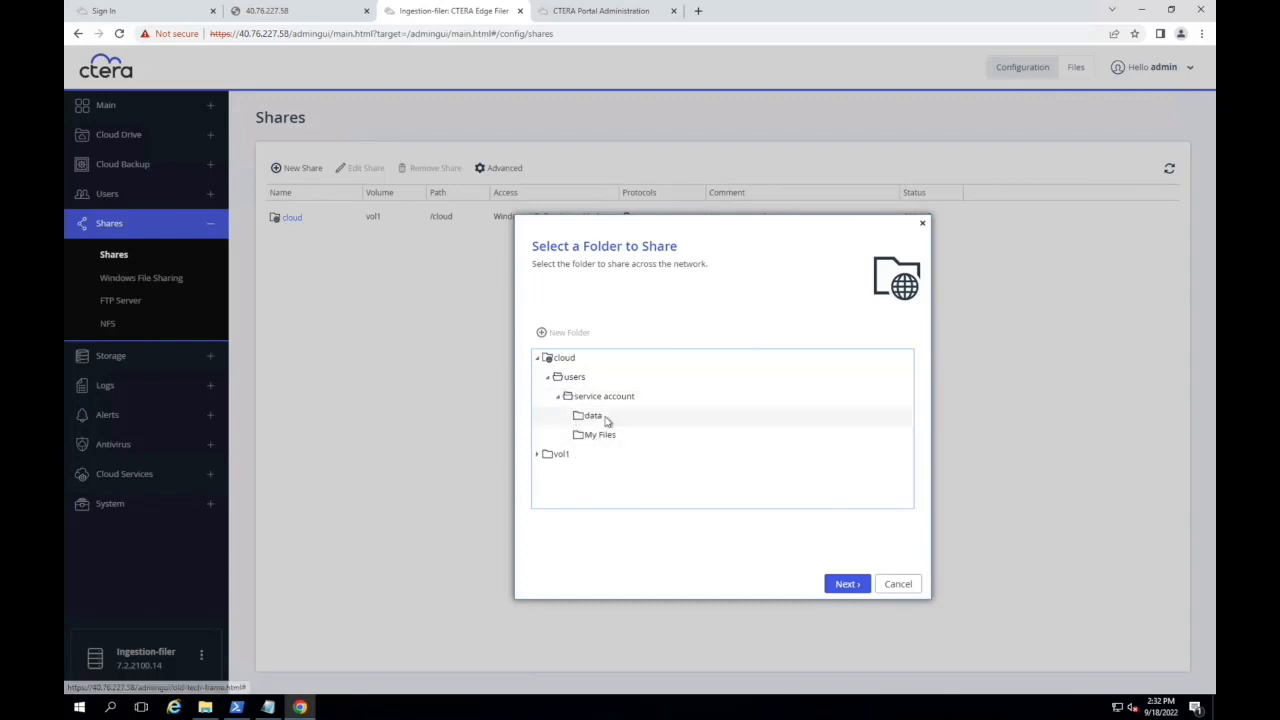
click(590, 416)
click(847, 584)
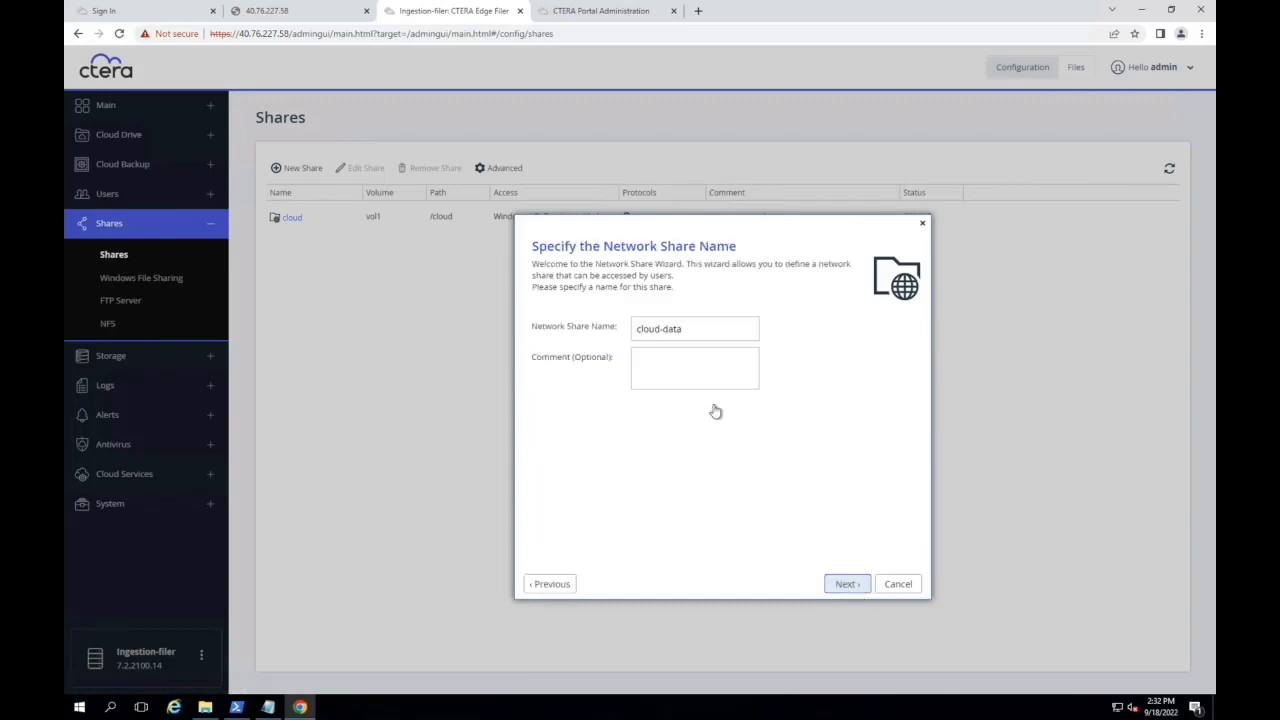
Name the network share data, finish the wizard with default protocol, NFS and permission settings, and widen the Path column
drag(666, 331, 491, 319)
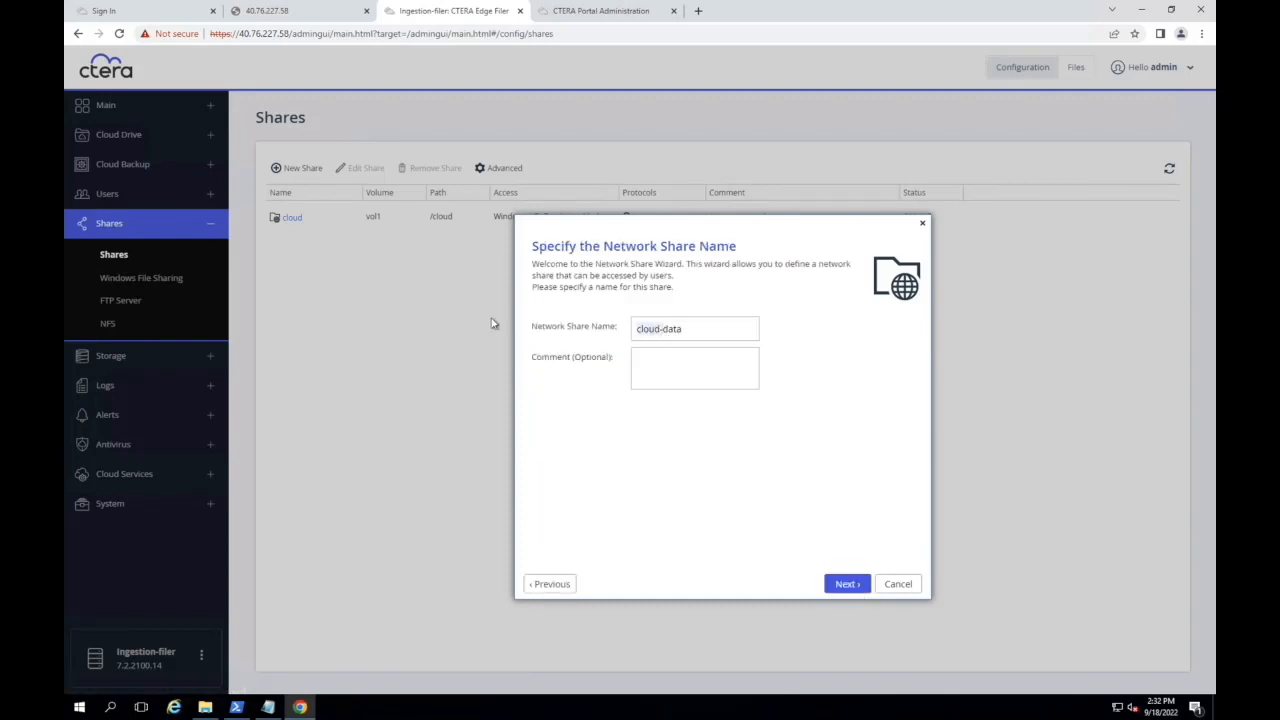
key(BackSpace)
click(840, 586)
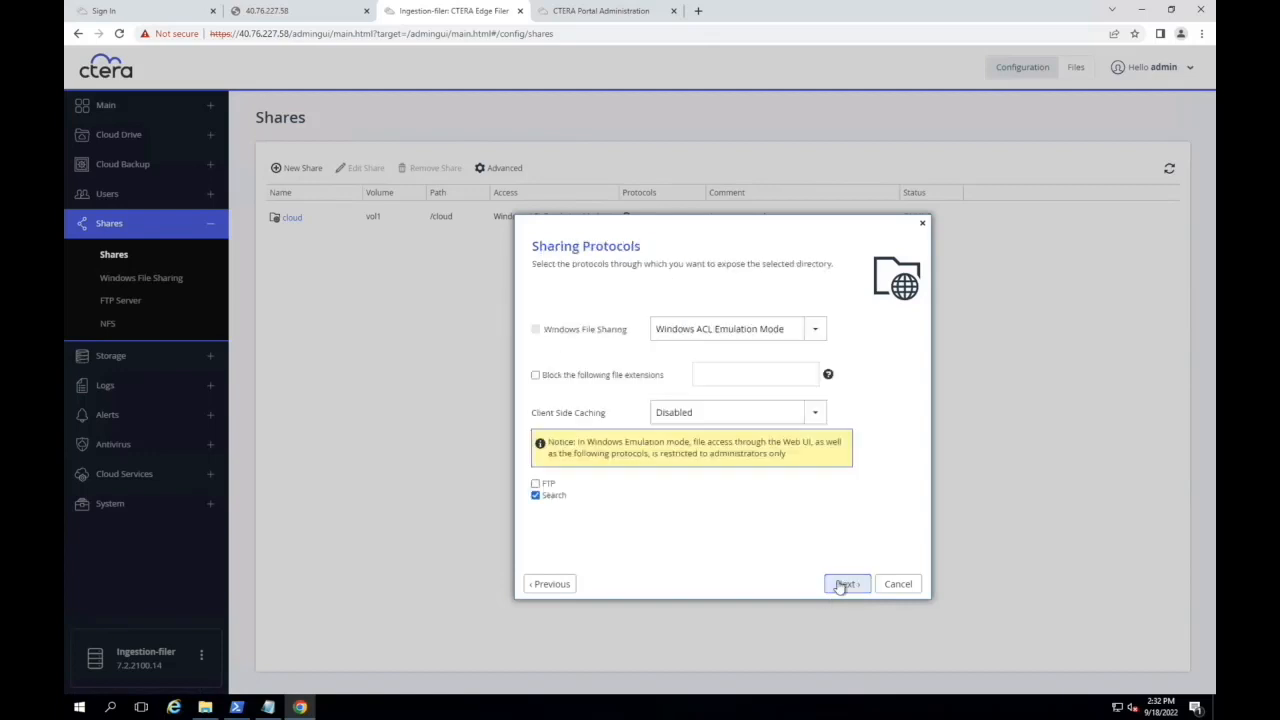
click(840, 586)
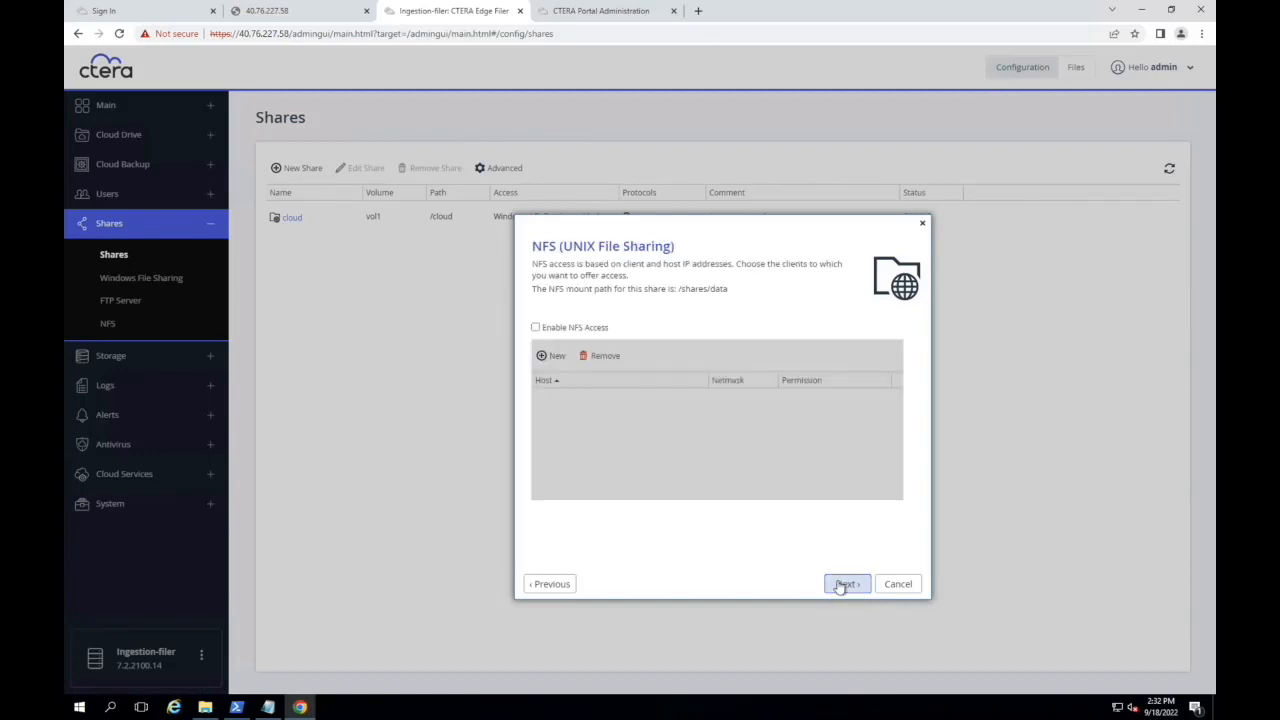
click(840, 586)
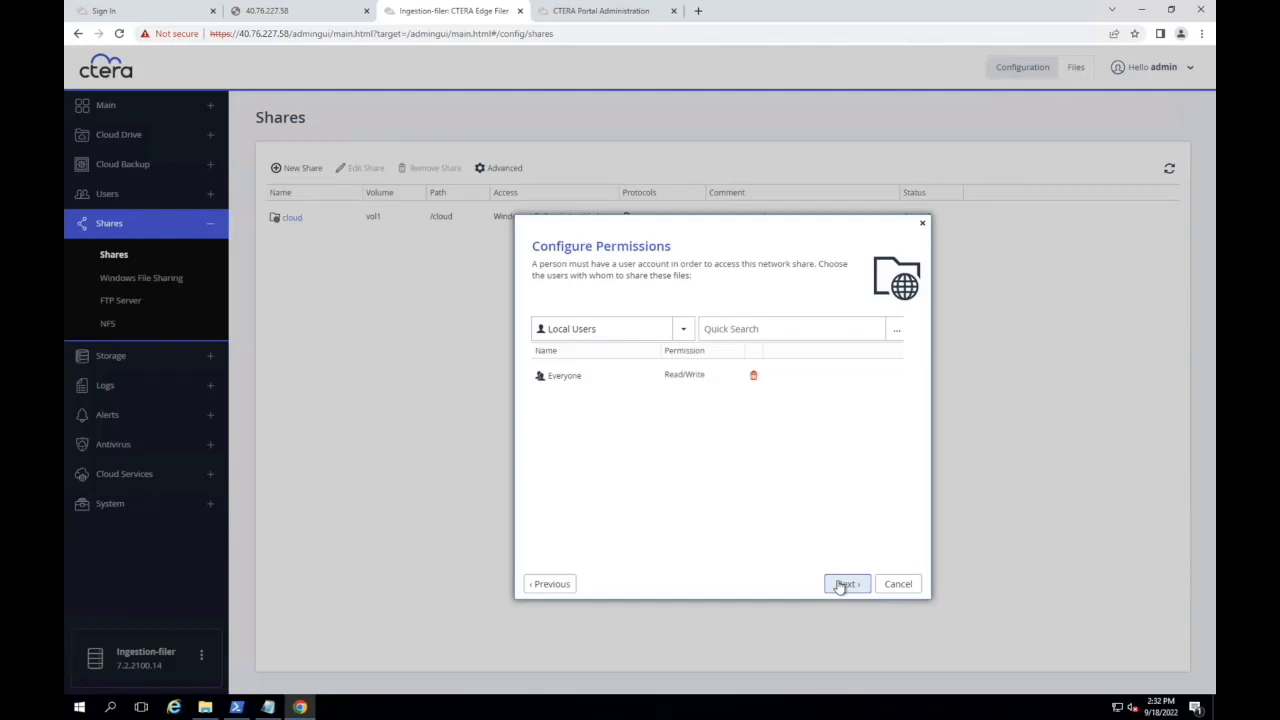
click(840, 586)
click(840, 586)
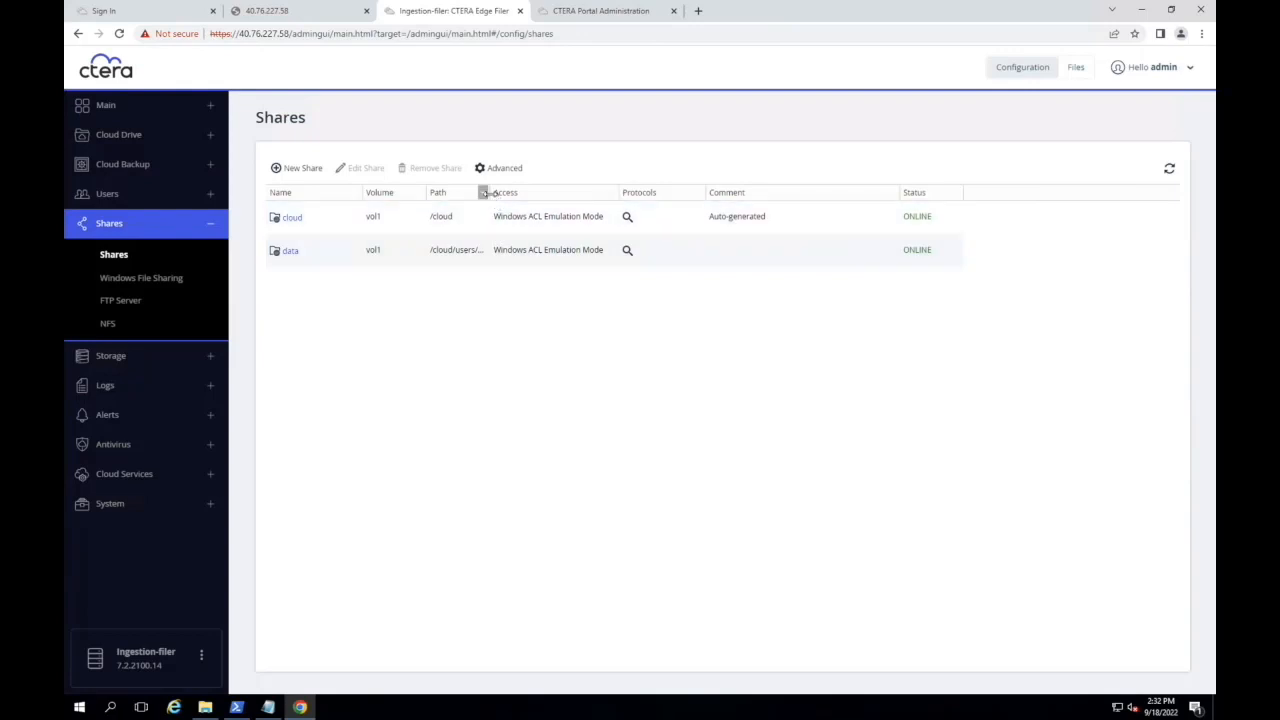
drag(488, 192, 617, 192)
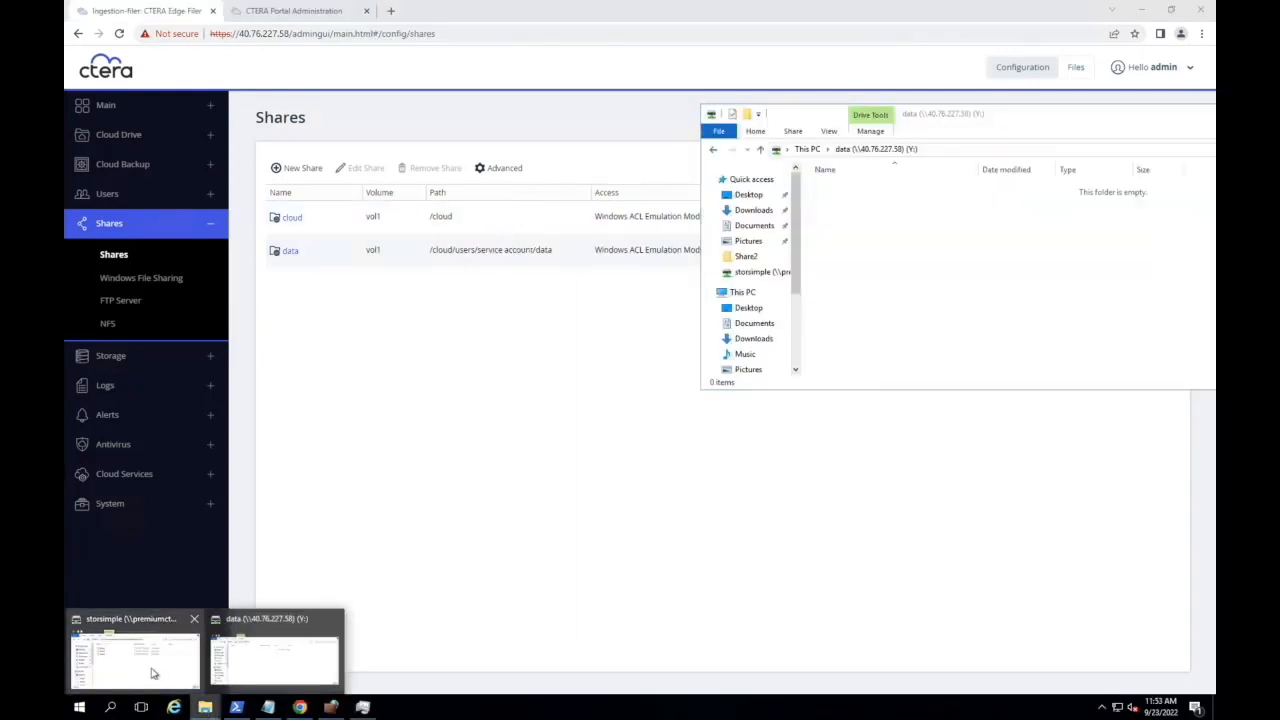
Bring up the storsimple drive window, and set the log file in the robo Notepad script to azurefilestoctera.tmp, saving the script
click(152, 668)
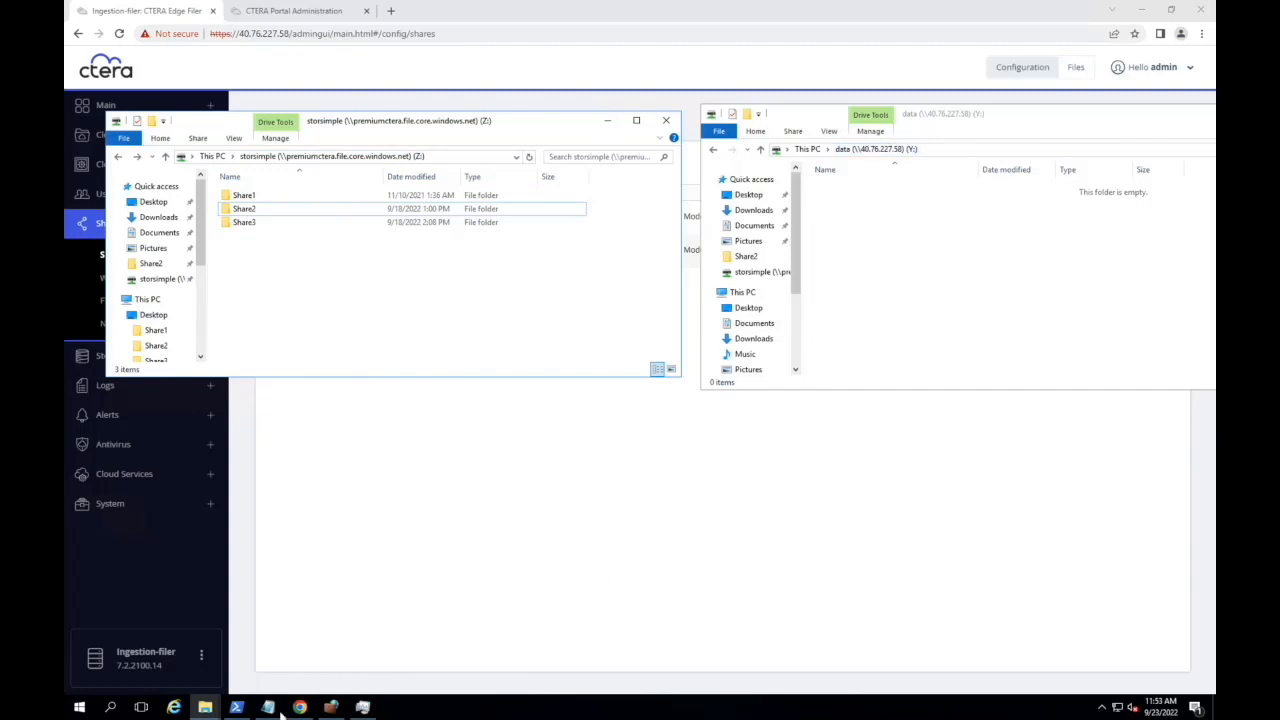
click(268, 708)
click(640, 108)
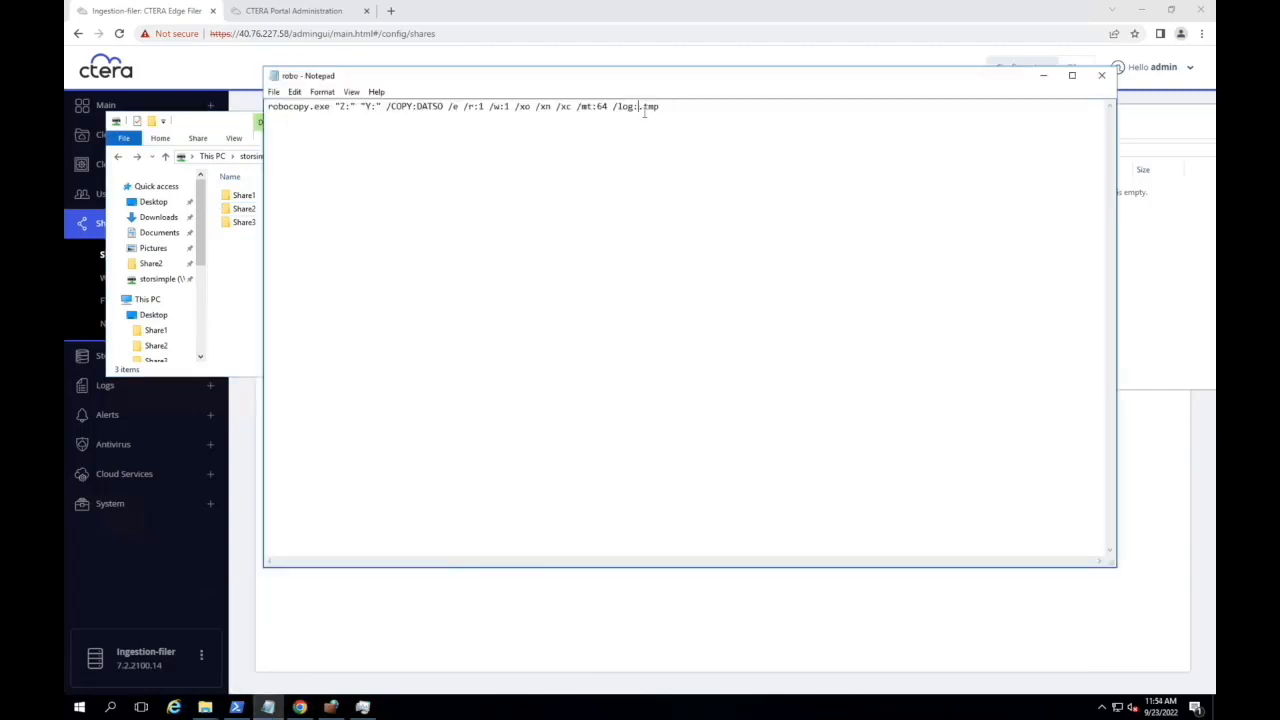
text(azurefilestoctera)
click(274, 92)
click(294, 134)
click(1043, 75)
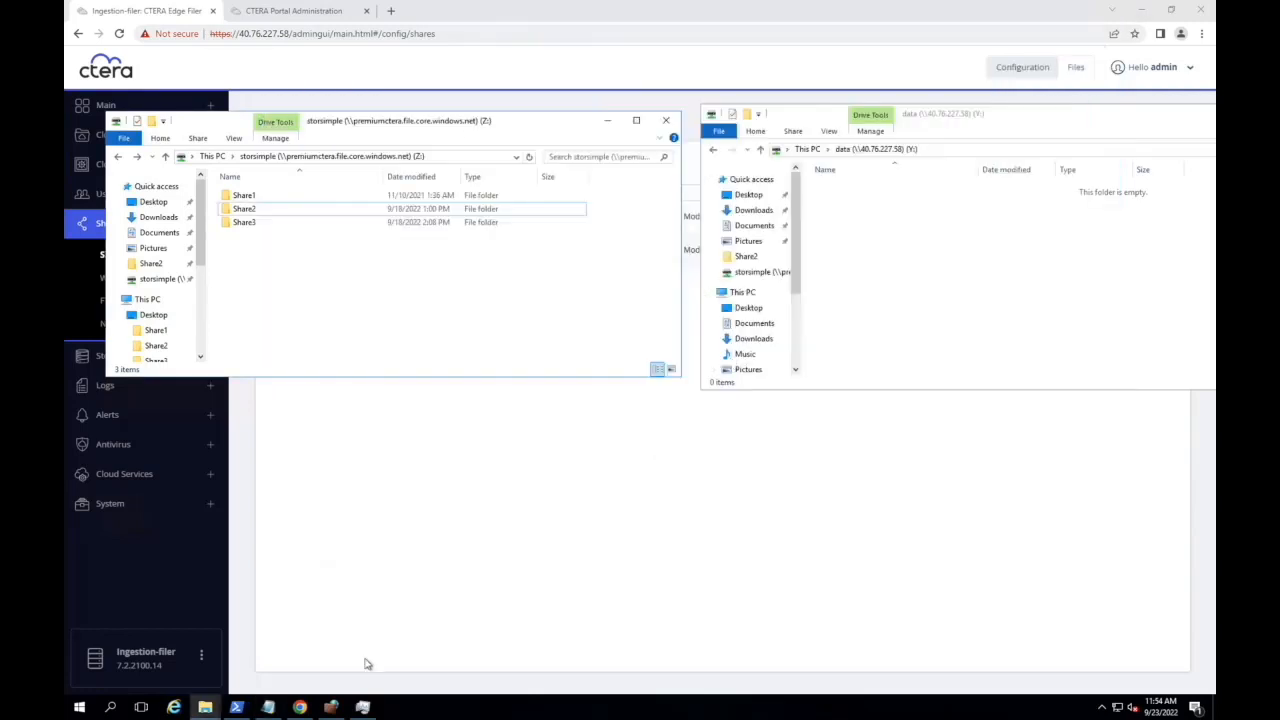
Check the mapped drives with net use in PowerShell and run the robocopy job from Z: to Y:
click(237, 707)
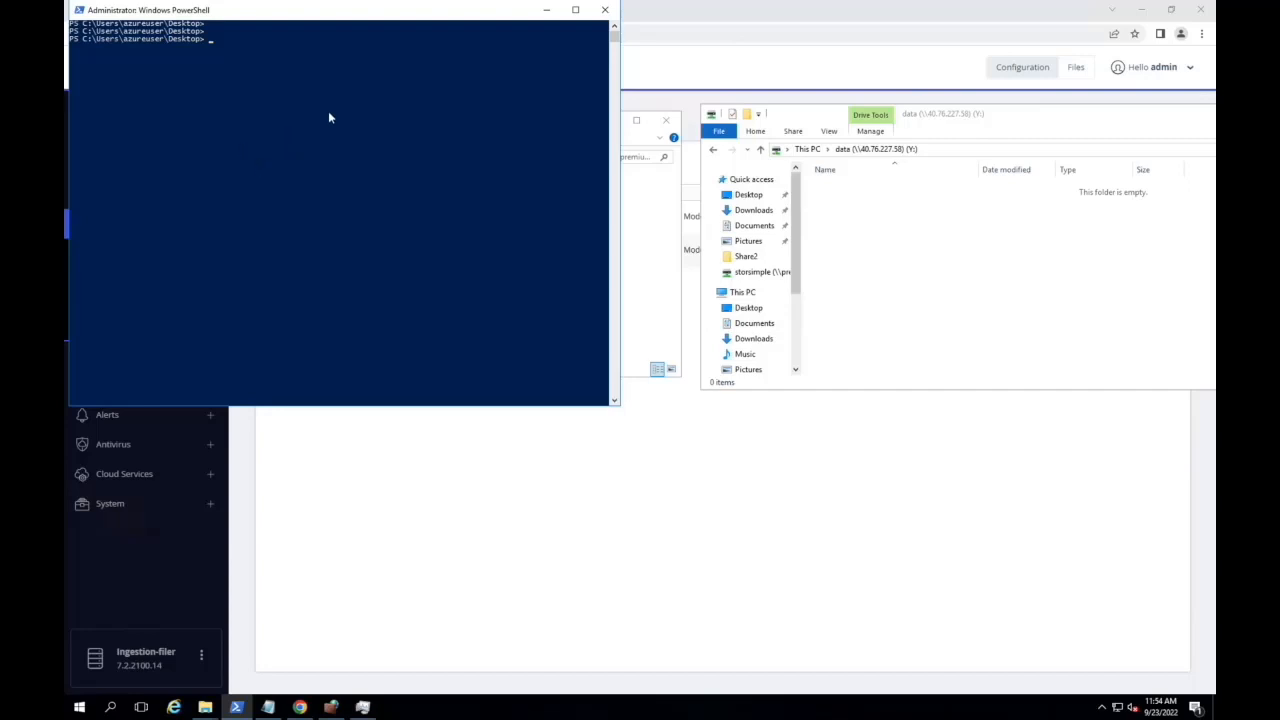
text(net use)
key(Up)
key(Return)
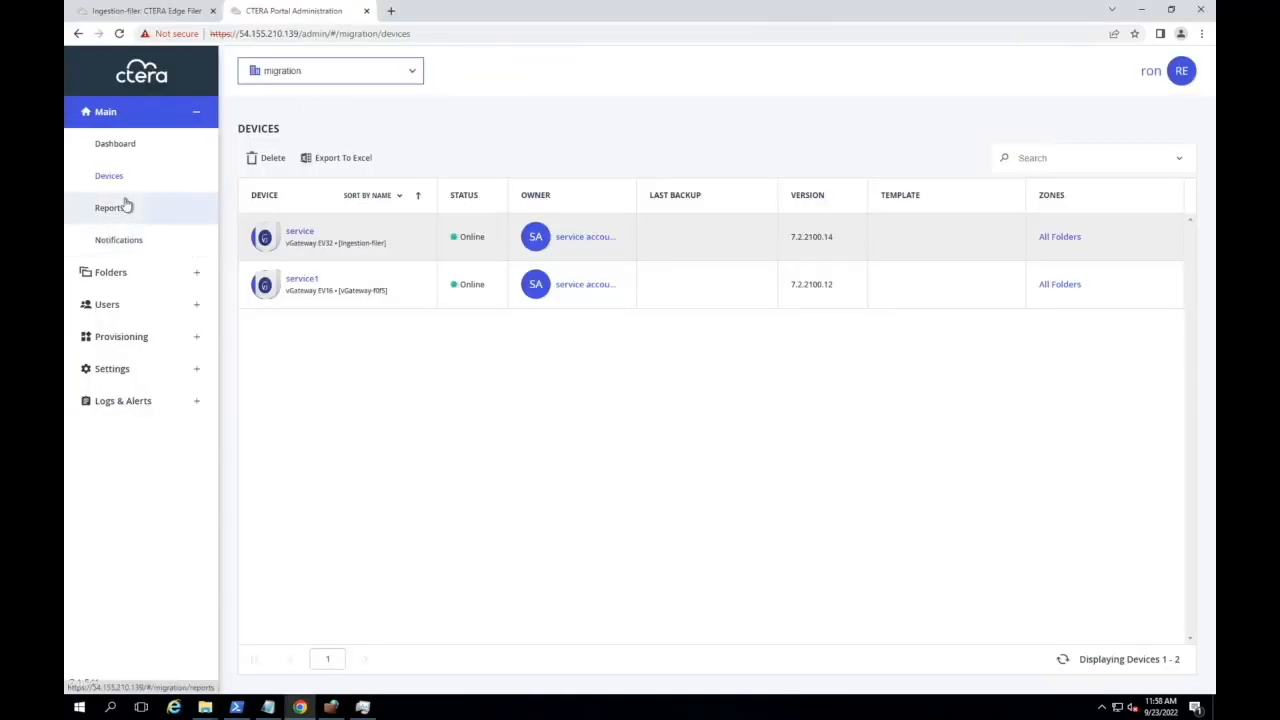
click(110, 207)
click(115, 176)
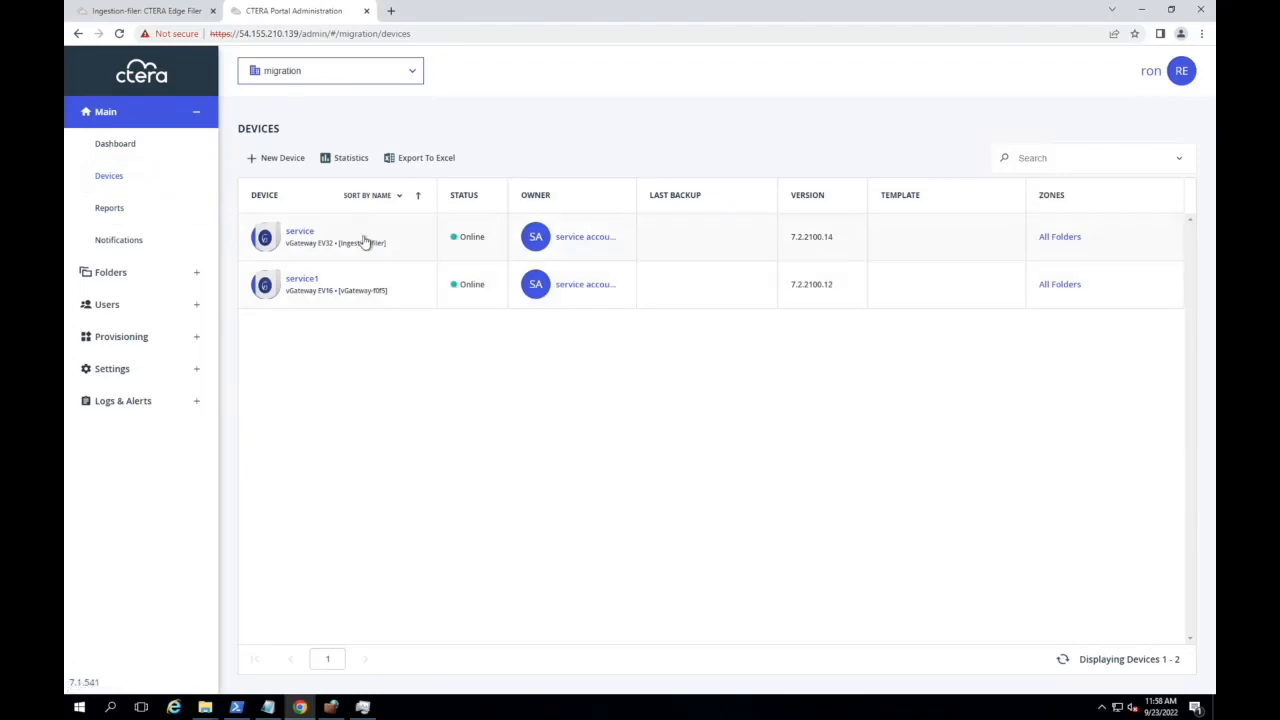
click(300, 233)
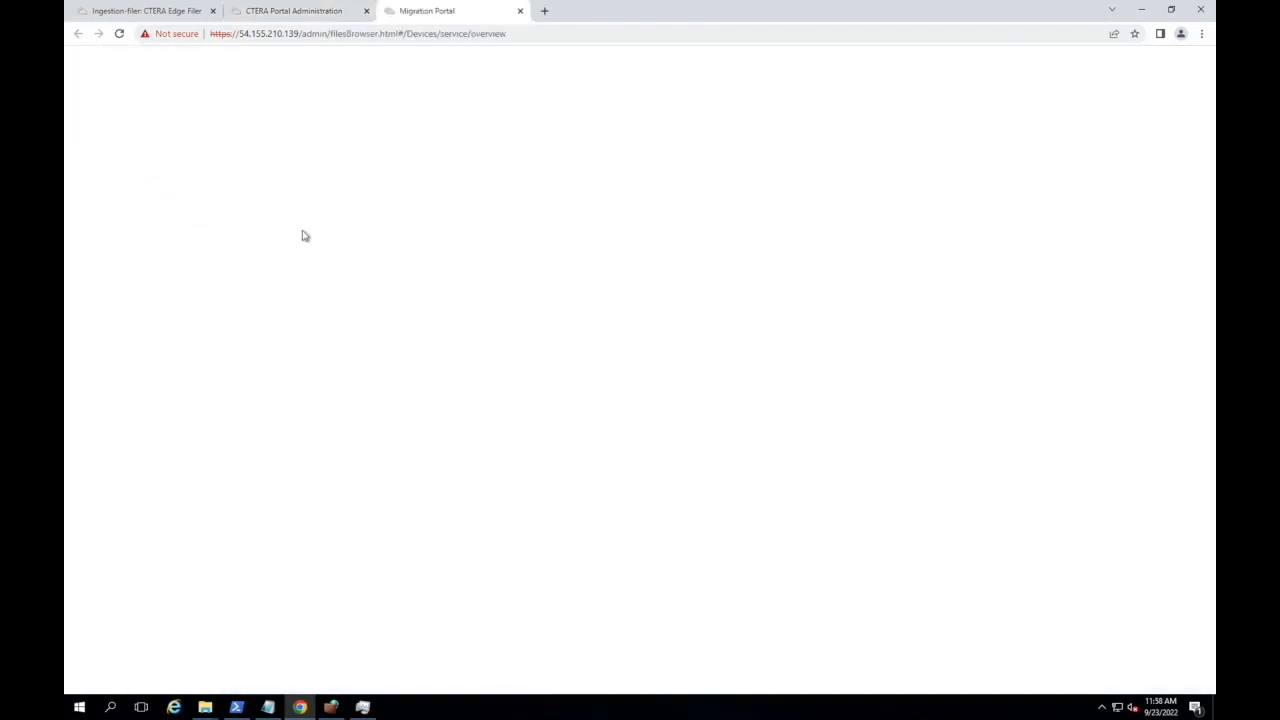
click(615, 264)
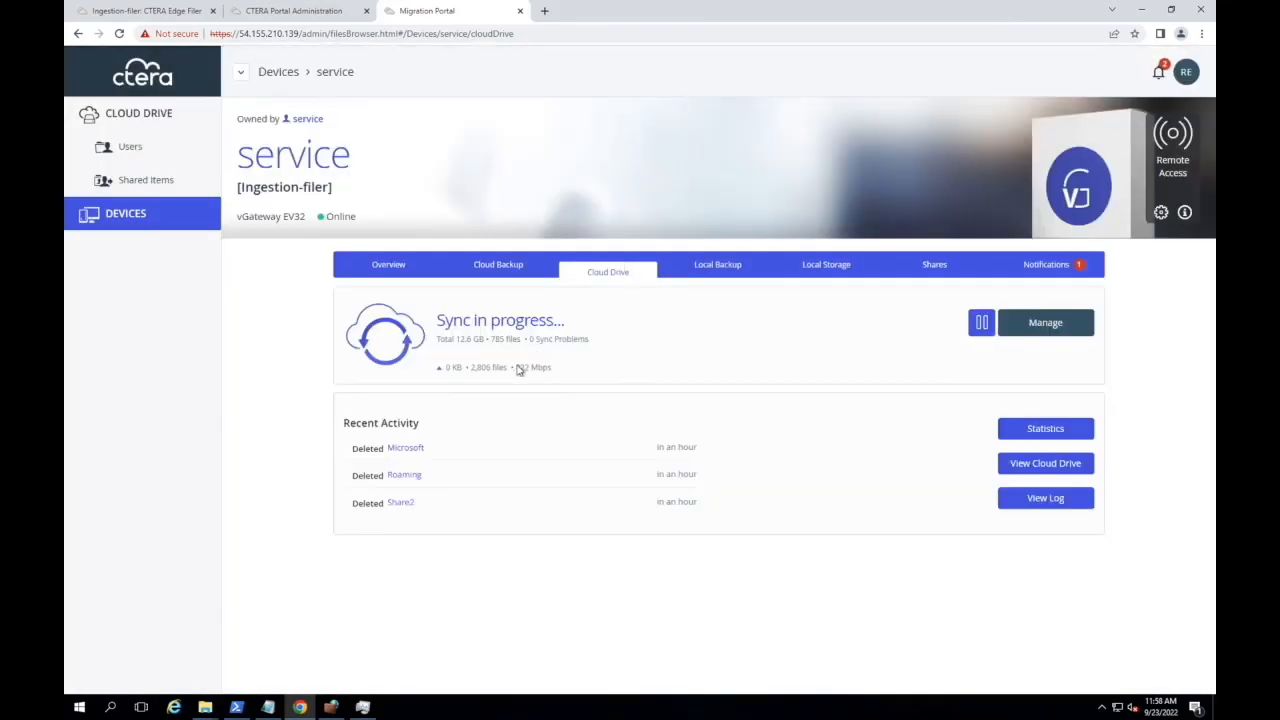
click(1058, 430)
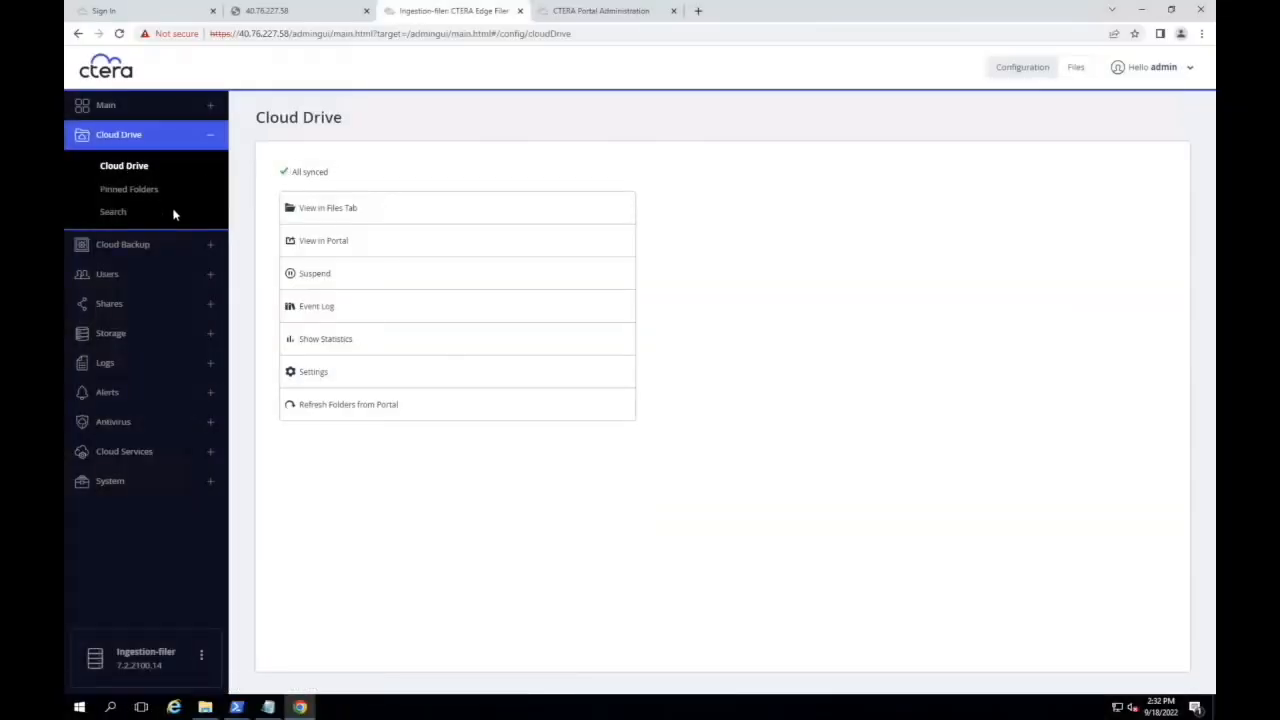
Open the Shares page in the Ingestion-filer configuration
click(114, 305)
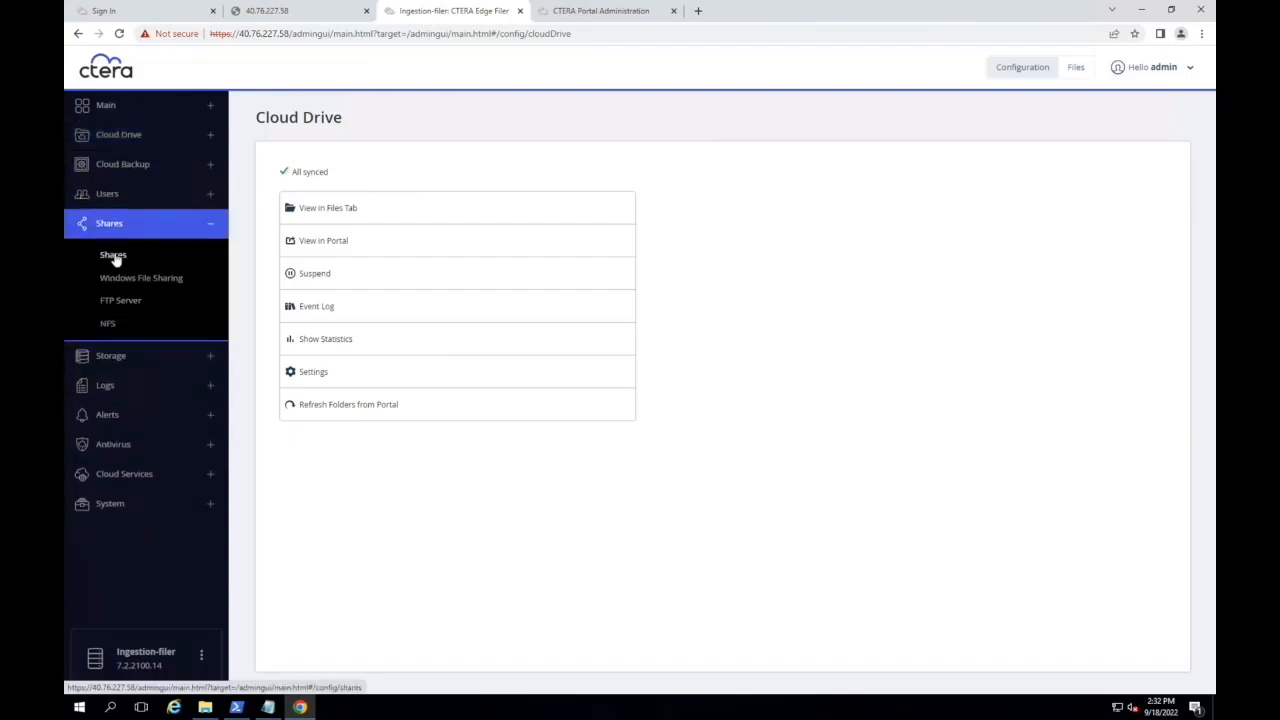
click(113, 254)
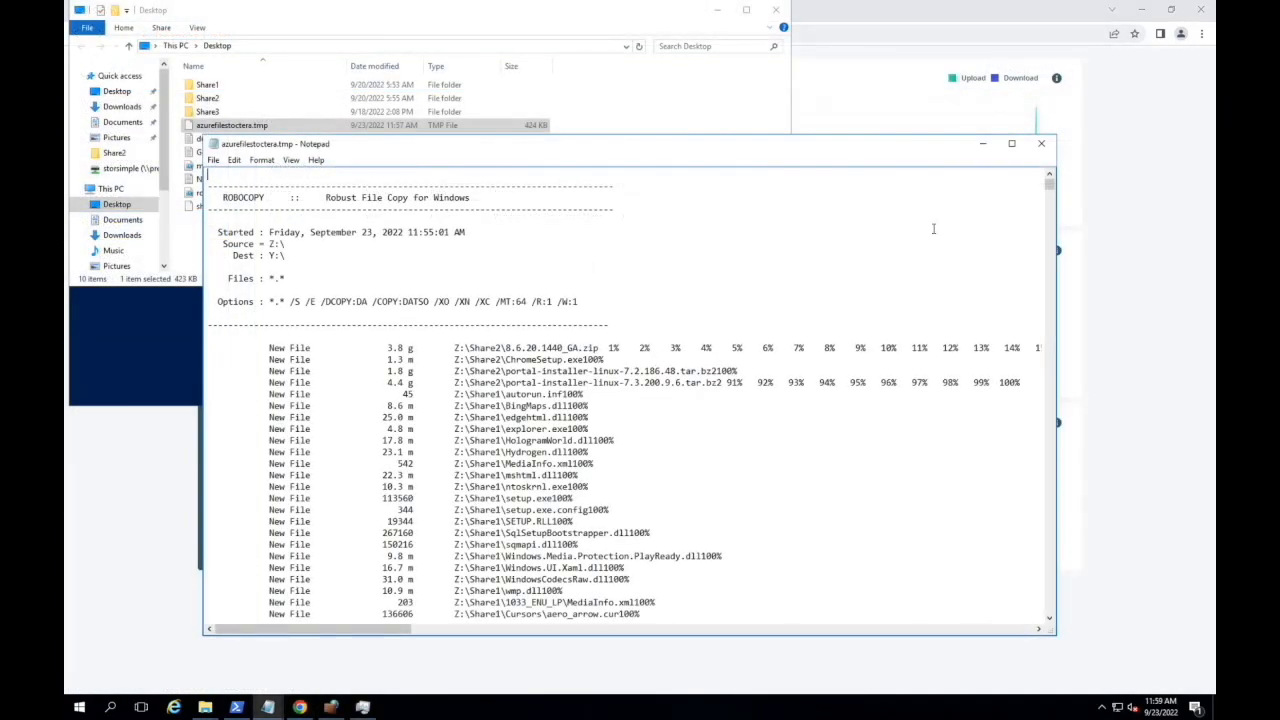
Read through the azurefilestoctera.tmp robocopy log down to its end
drag(1049, 182, 1048, 615)
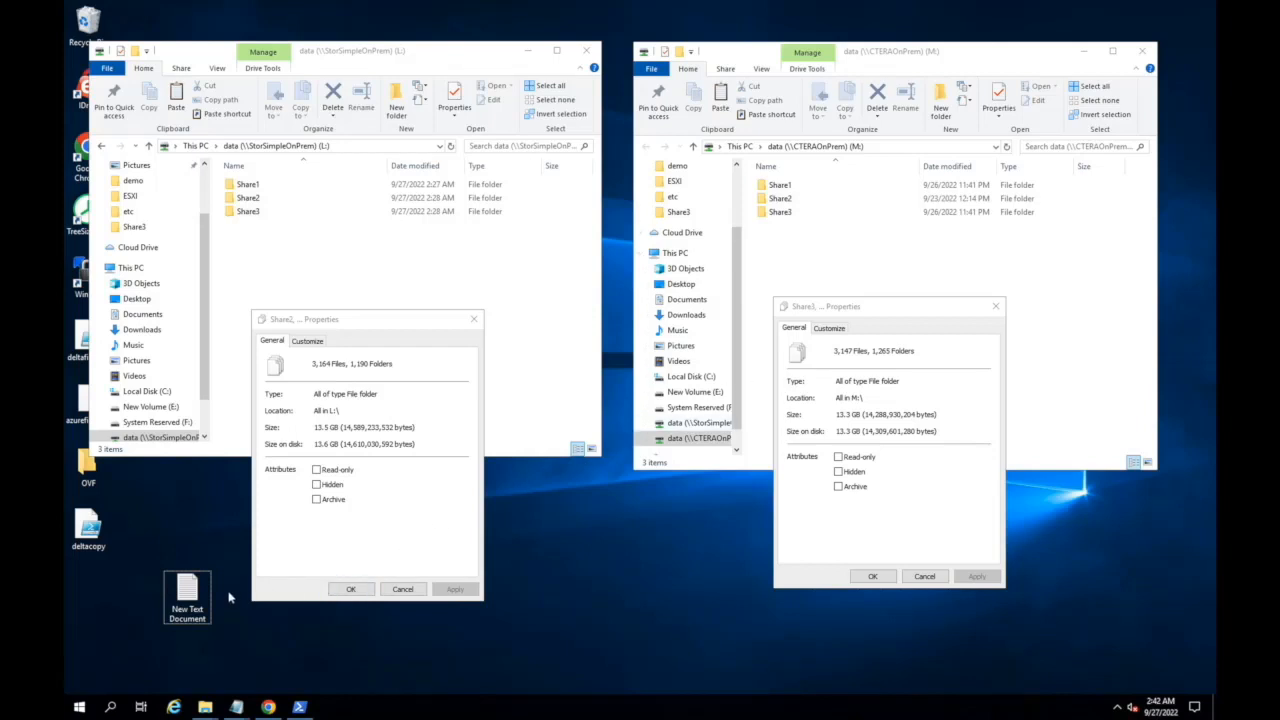
Bring up the deltacopy script in Notepad, review its robocopy command from L: to M:, and minimize it
mouse_move(237, 707)
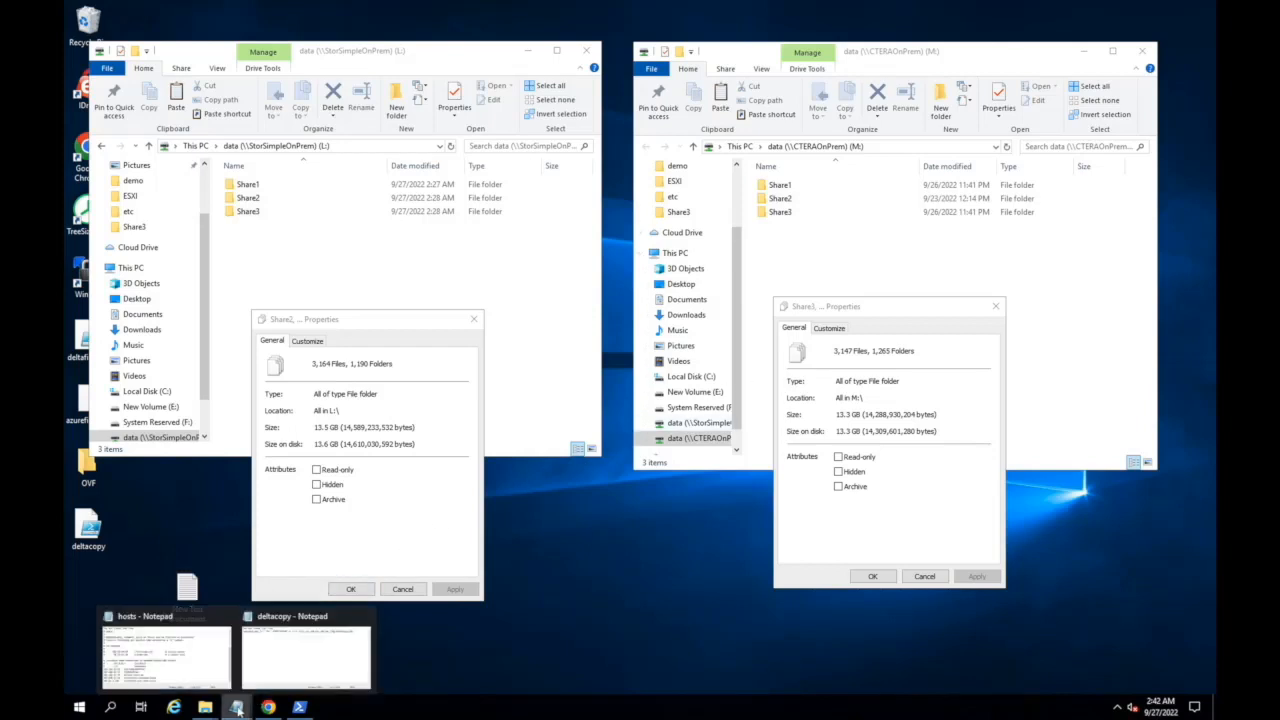
click(278, 670)
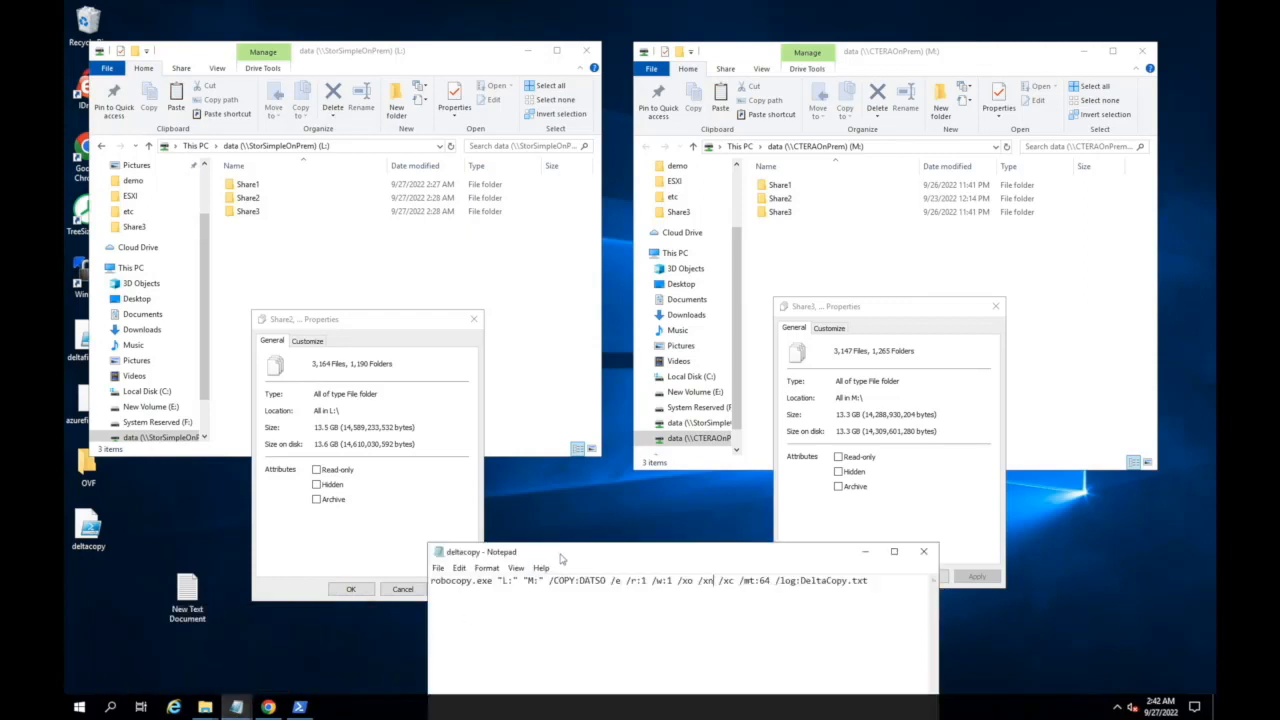
drag(563, 551, 546, 206)
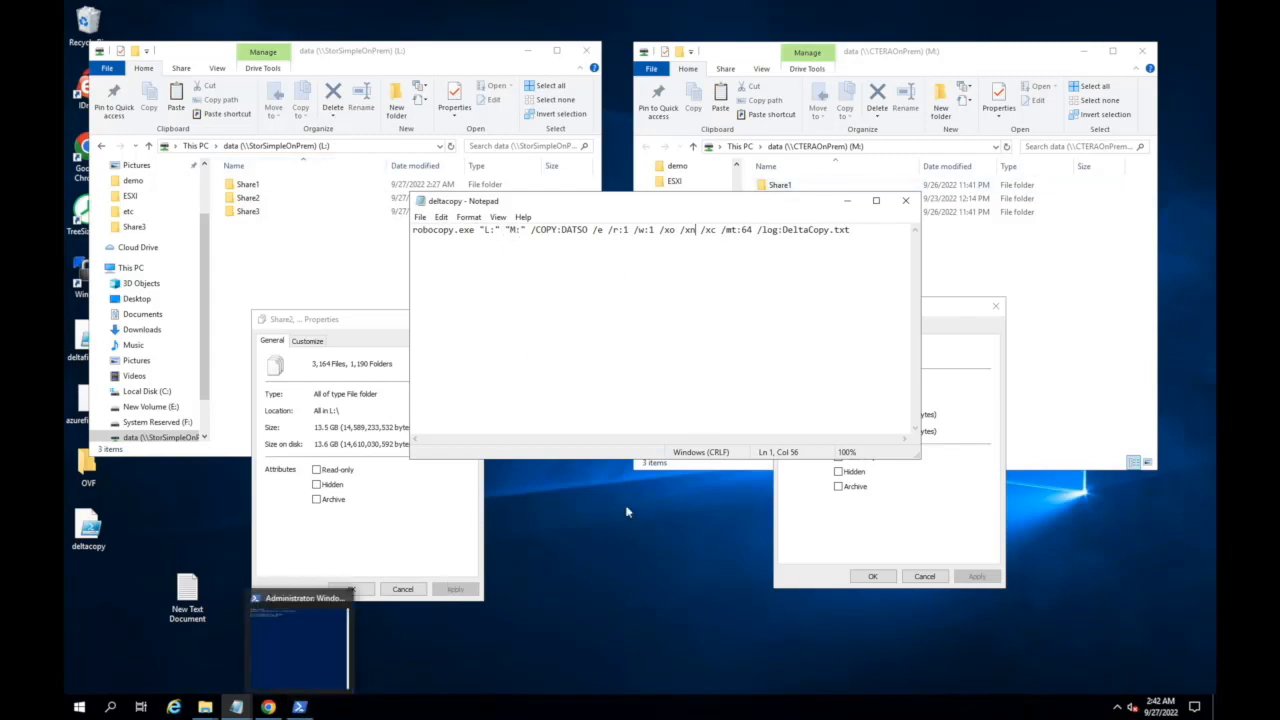
click(845, 203)
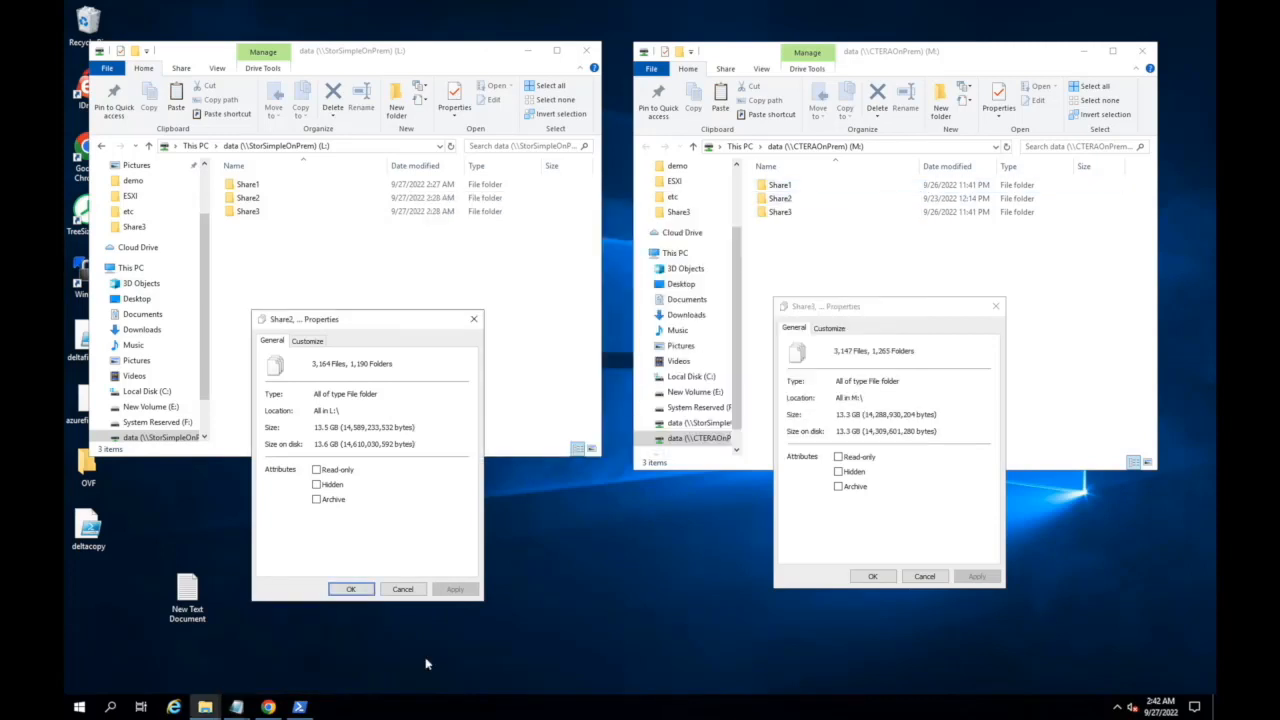
Run the deltacopy.ps1 script from the Desktop folder in PowerShell
click(300, 707)
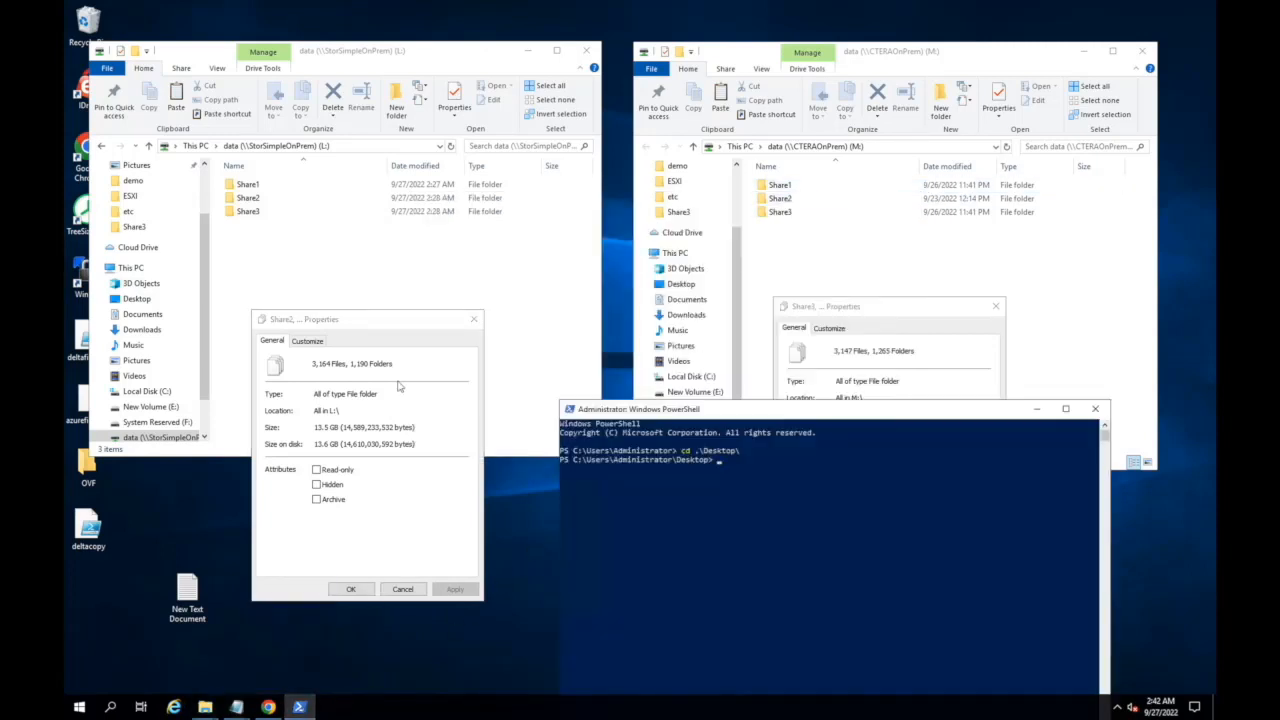
drag(654, 411, 494, 243)
click(627, 363)
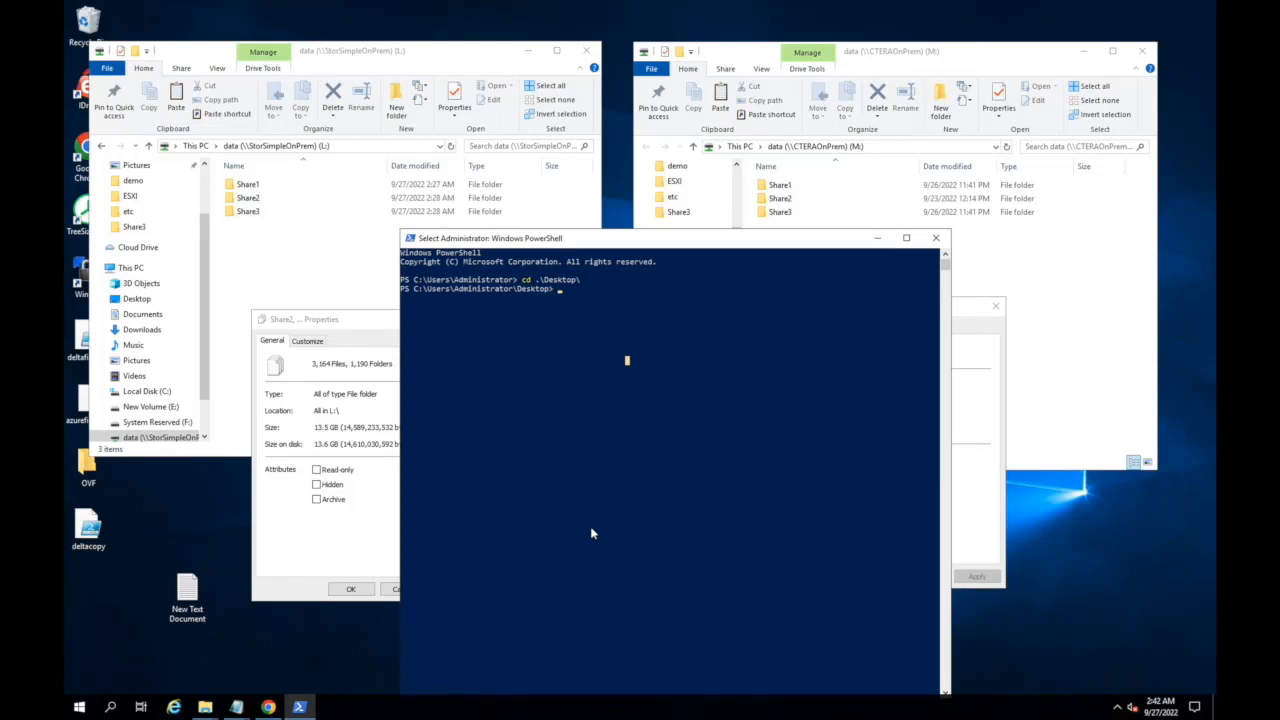
key(Escape)
text(./del)
key(Tab)
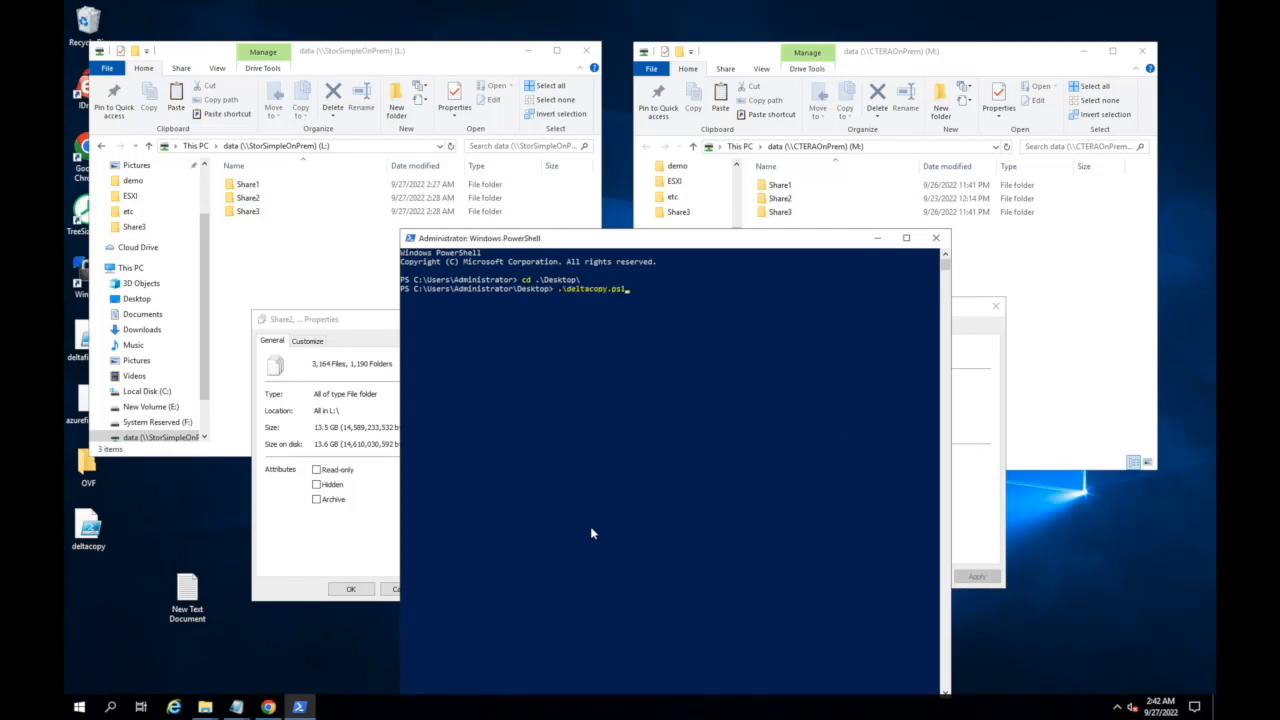
key(Return)
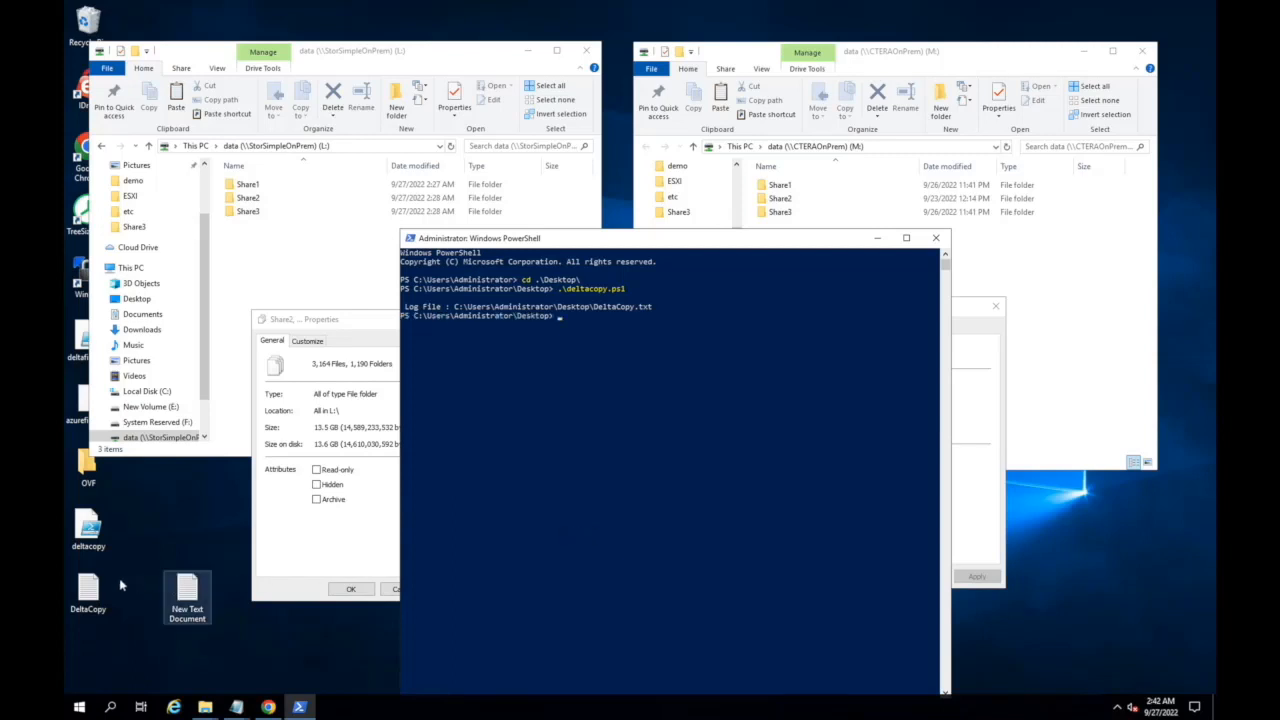
Open the DeltaCopy log from the desktop in a maximized window and examine the copied files and the closing summary
double_click(85, 592)
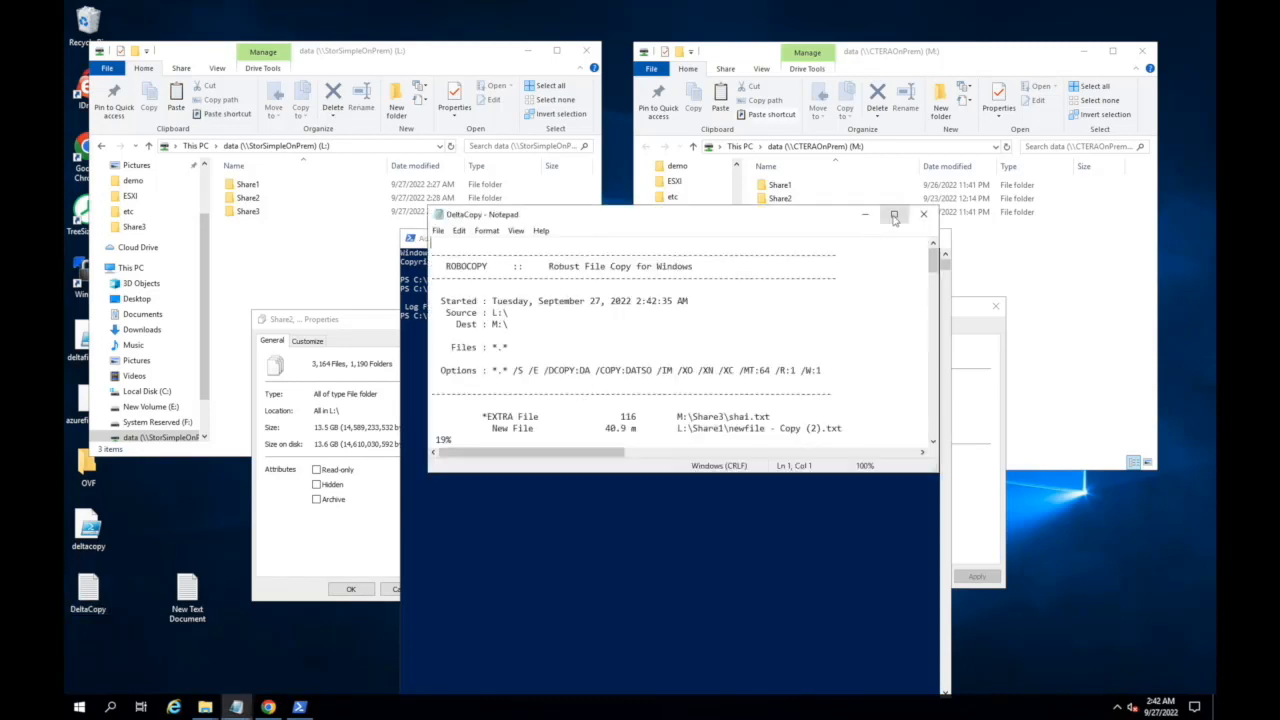
click(894, 214)
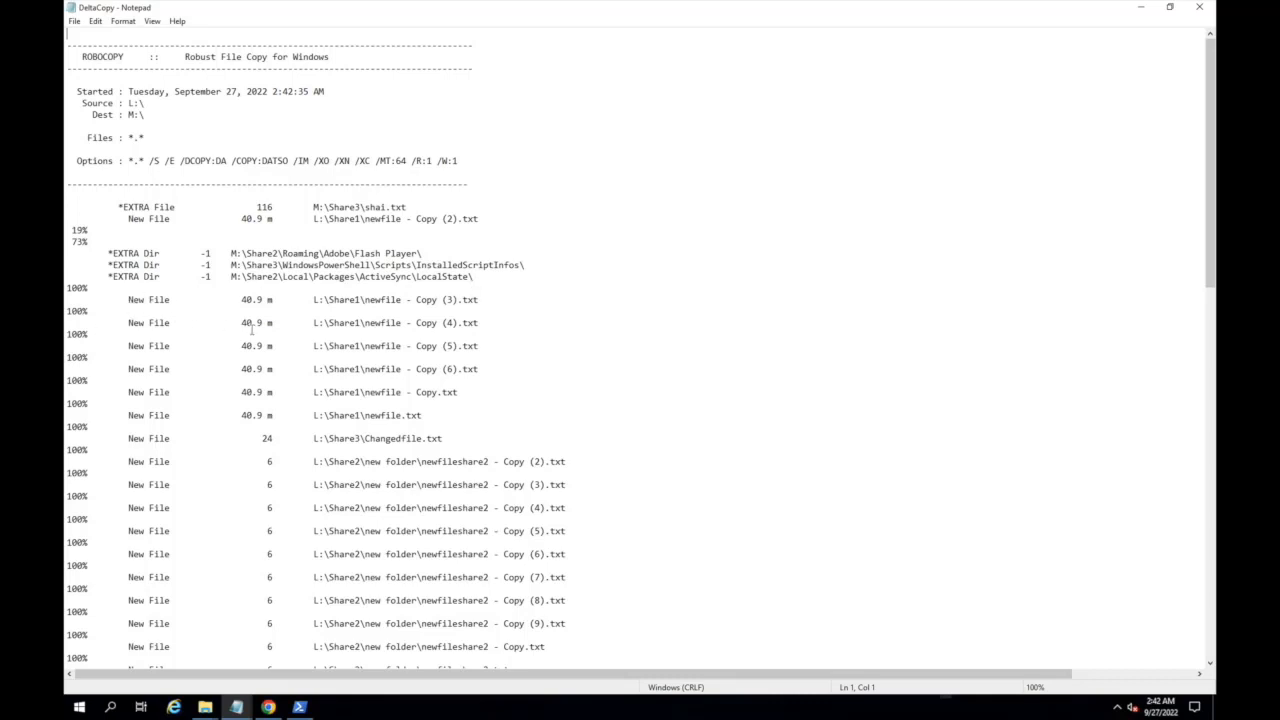
scroll(255, 327, down, 7)
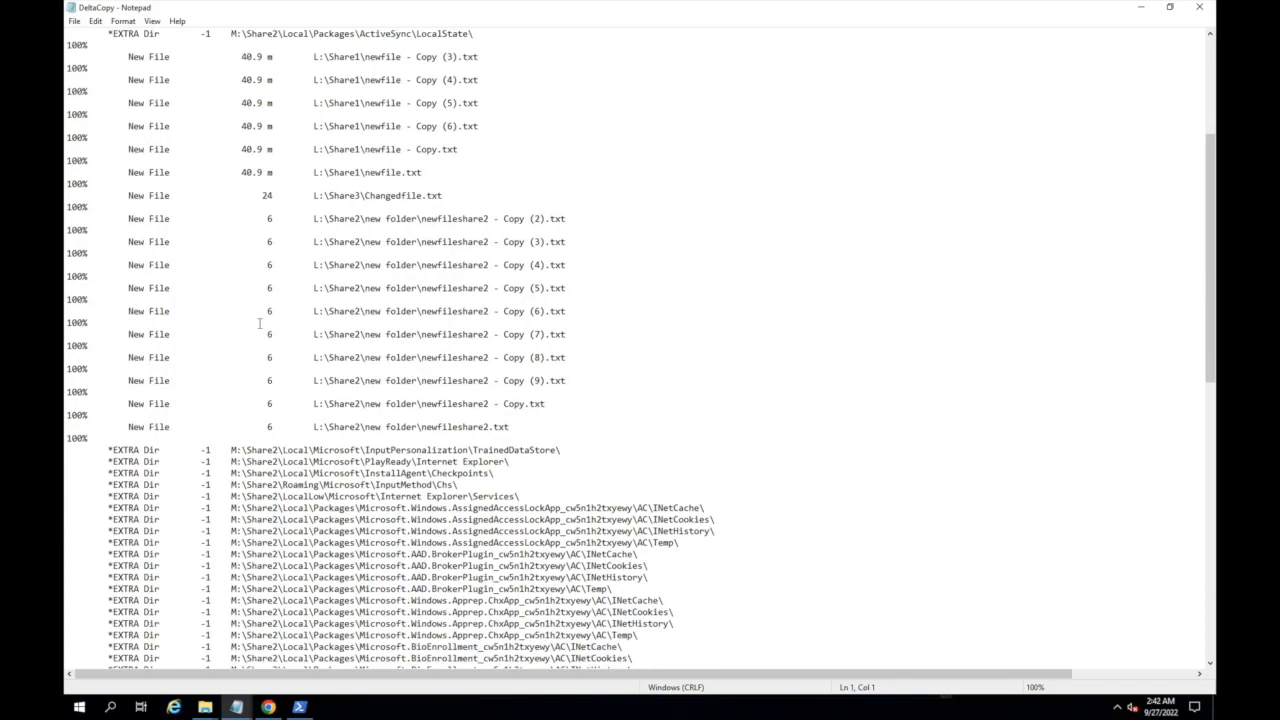
scroll(259, 323, down, 15)
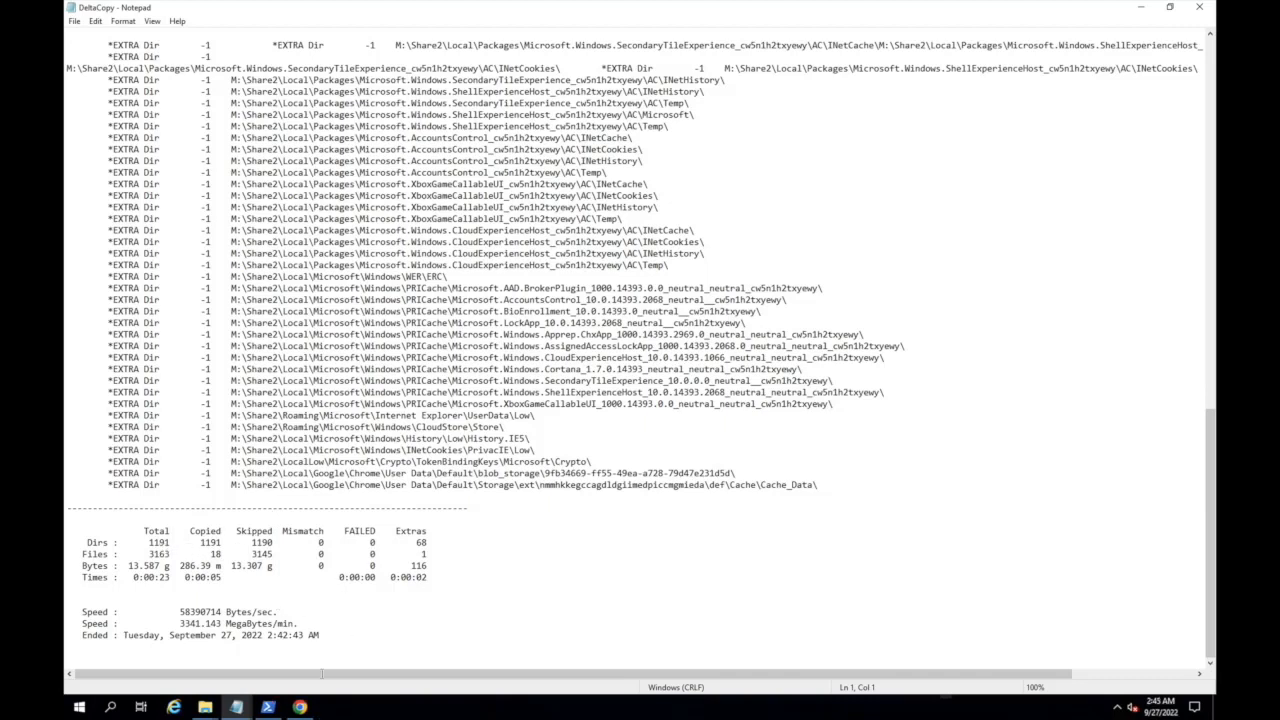
Switch to Chrome to check the Cloud Drive sync status of the CteraOnPrem Edge Filer
click(300, 707)
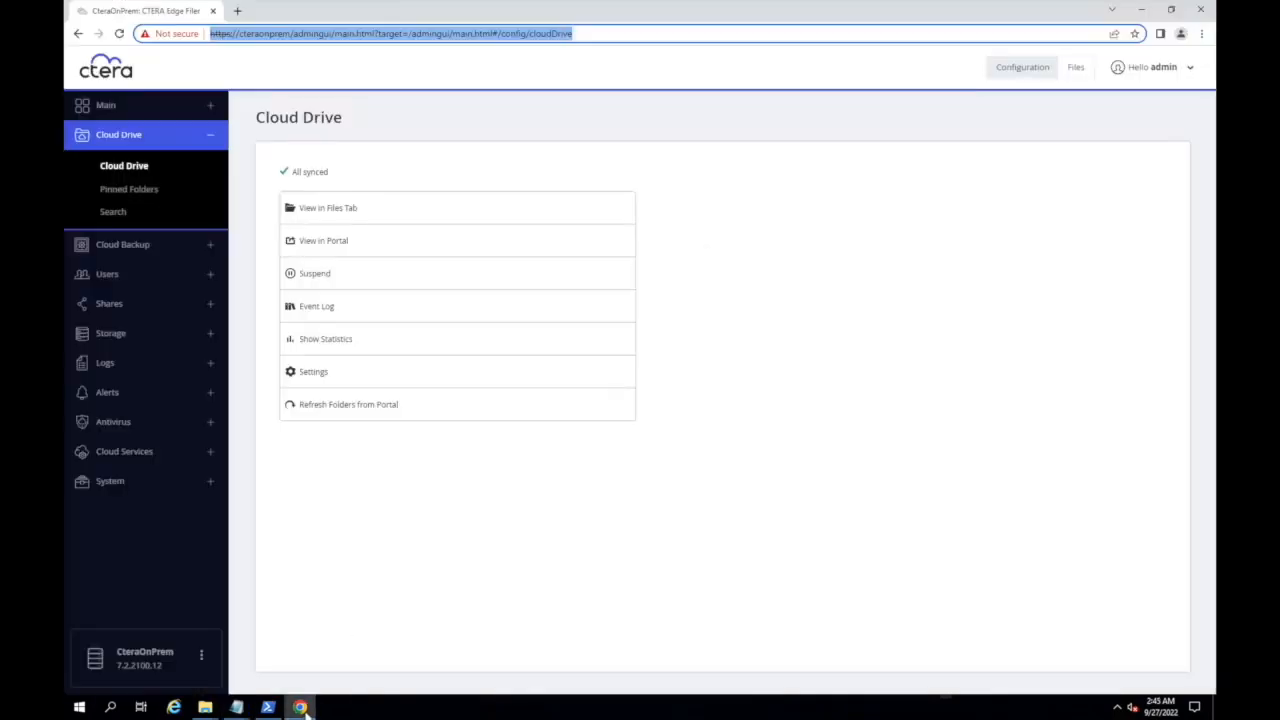